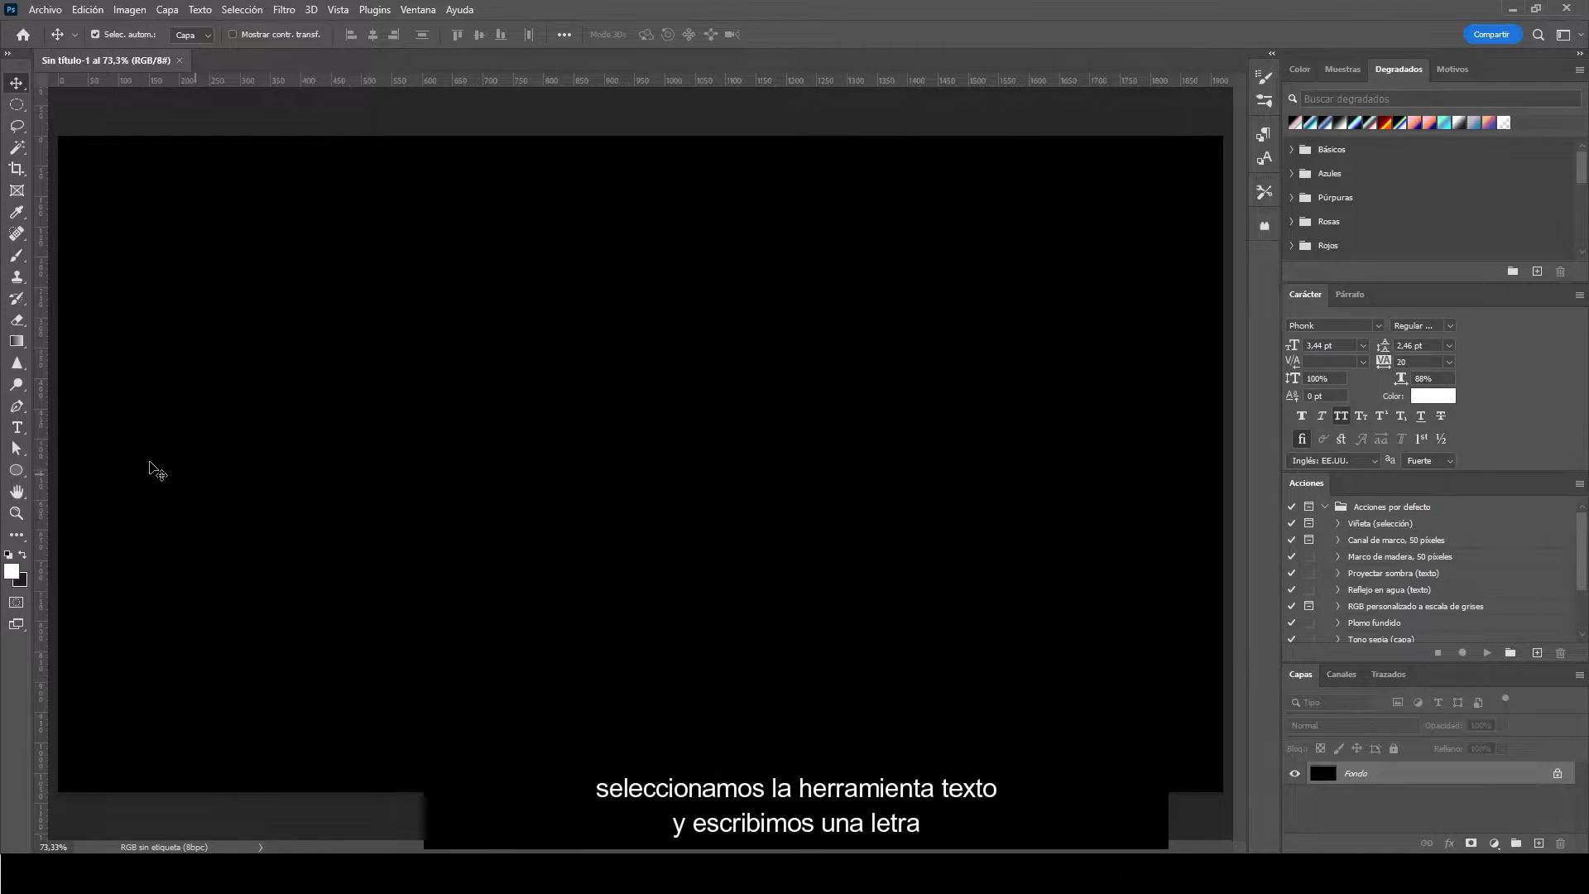
Choose the Horizontal Type Tool from the Type tool's flyout
{"action": "left_click", "coordinate": [16, 429]}
{"action": "right_click", "coordinate": [16, 430]}
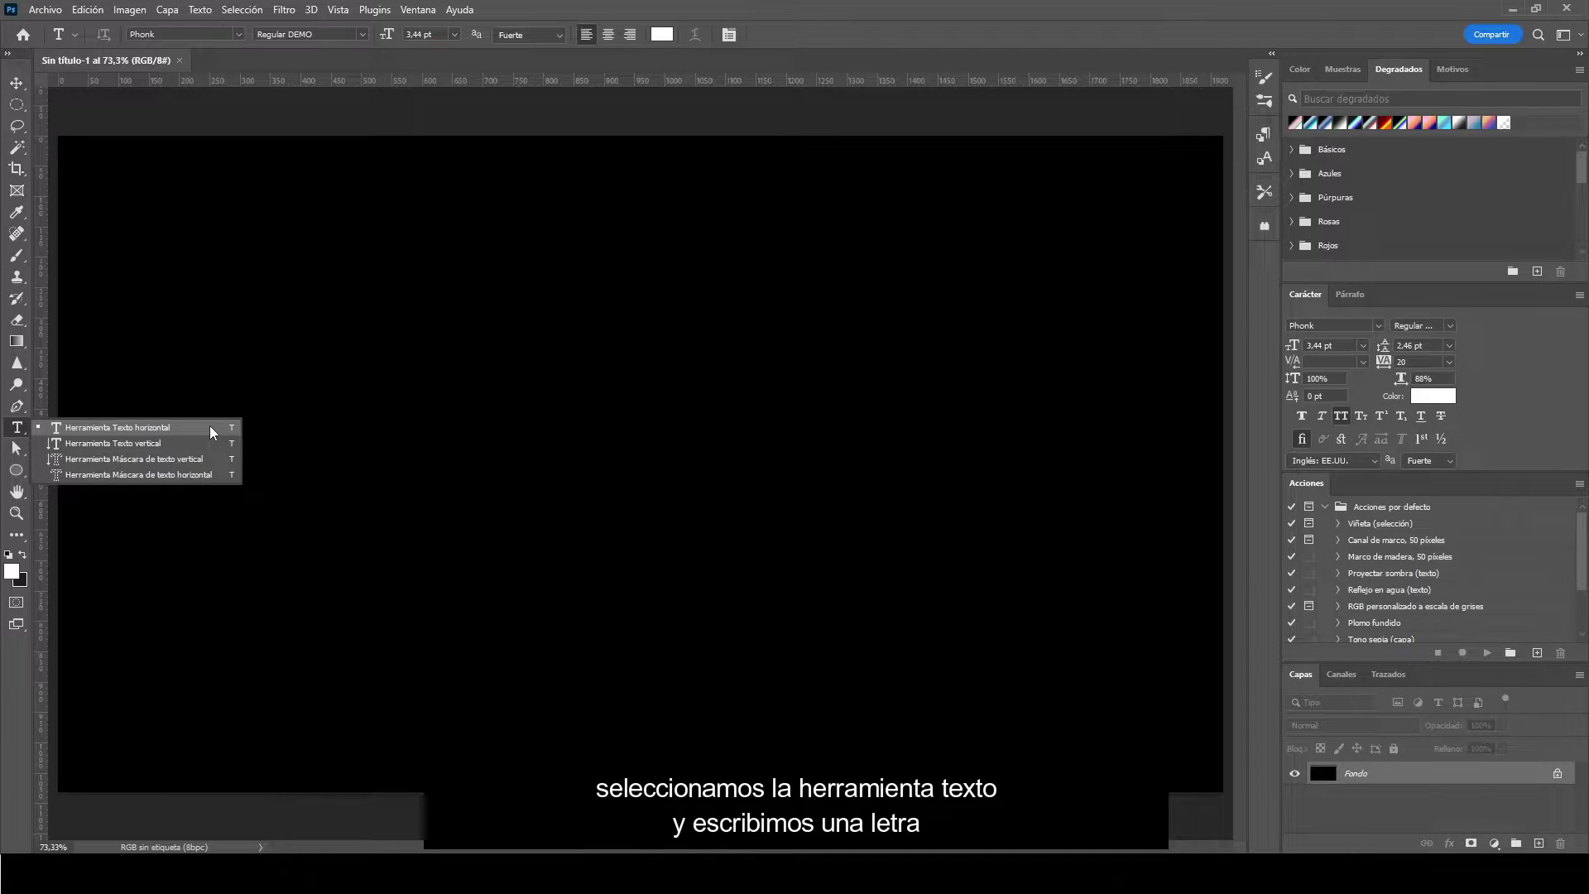
Type a single letter P on the black canvas and commit it
{"action": "left_click", "coordinate": [212, 428]}
{"action": "left_click", "coordinate": [442, 431]}
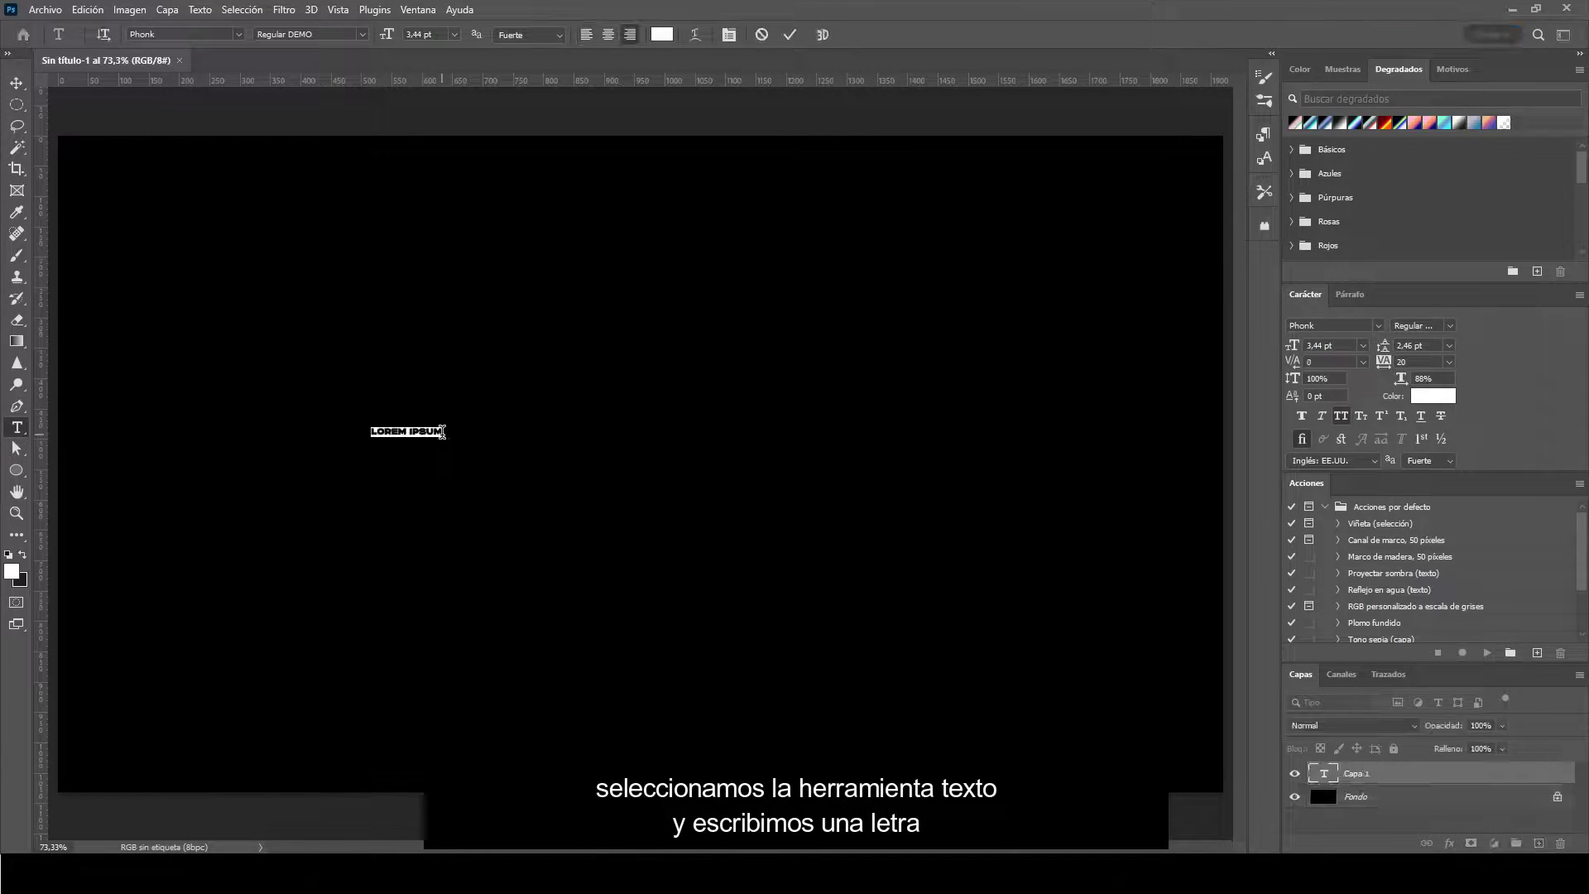
{"action": "type", "text": "a"}
{"action": "left_click", "coordinate": [784, 35]}
Scale the letter P up with Free Transform and center it on the canvas
{"action": "key", "text": "ctrl"}
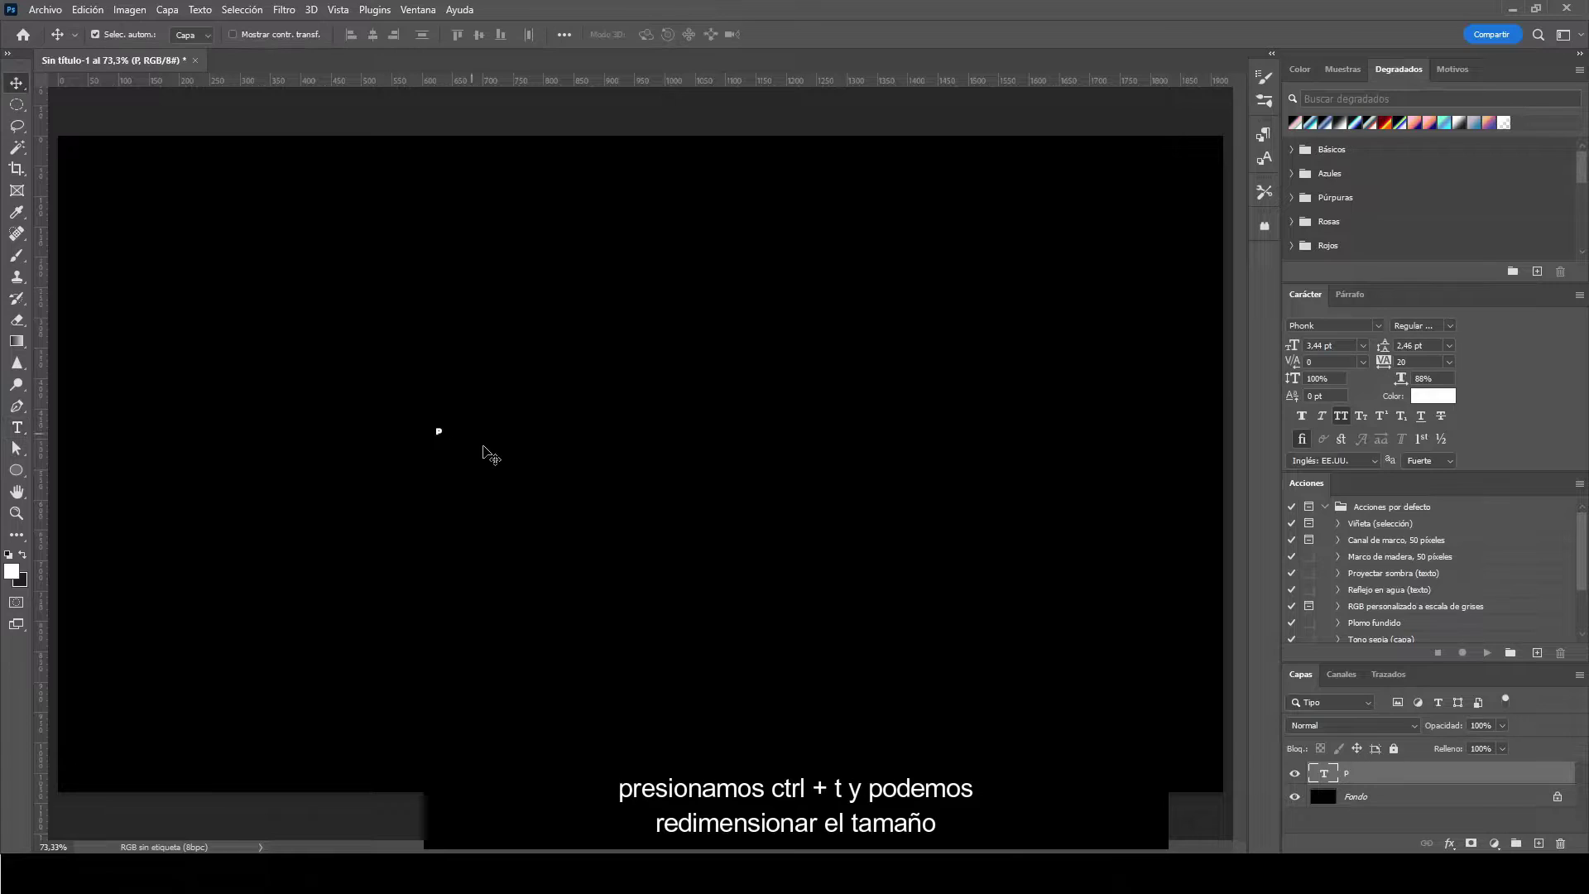
{"action": "key", "text": "ctrl+t"}
{"action": "mouse_move", "coordinate": [445, 425]}
{"action": "left_mouse_down"}
{"action": "mouse_move", "coordinate": [682, 325]}
{"action": "mouse_move", "coordinate": [908, 286]}
{"action": "left_mouse_up"}
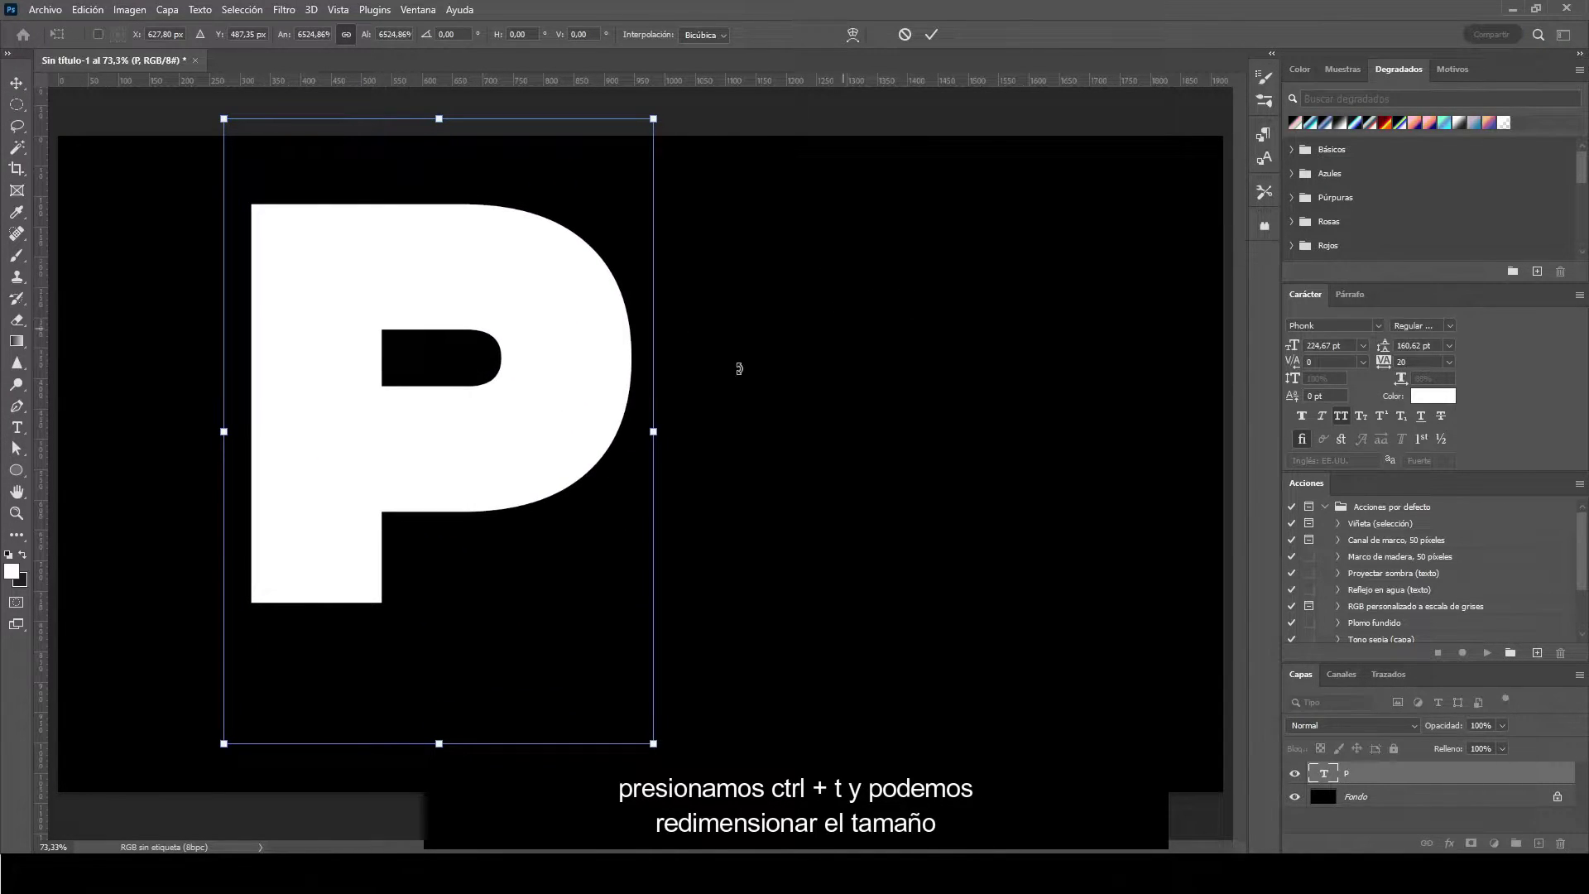
{"action": "mouse_move", "coordinate": [565, 418]}
{"action": "left_mouse_down"}
{"action": "mouse_move", "coordinate": [608, 449]}
{"action": "mouse_move", "coordinate": [811, 483]}
{"action": "mouse_move", "coordinate": [844, 465]}
{"action": "mouse_move", "coordinate": [759, 446]}
{"action": "left_mouse_up"}
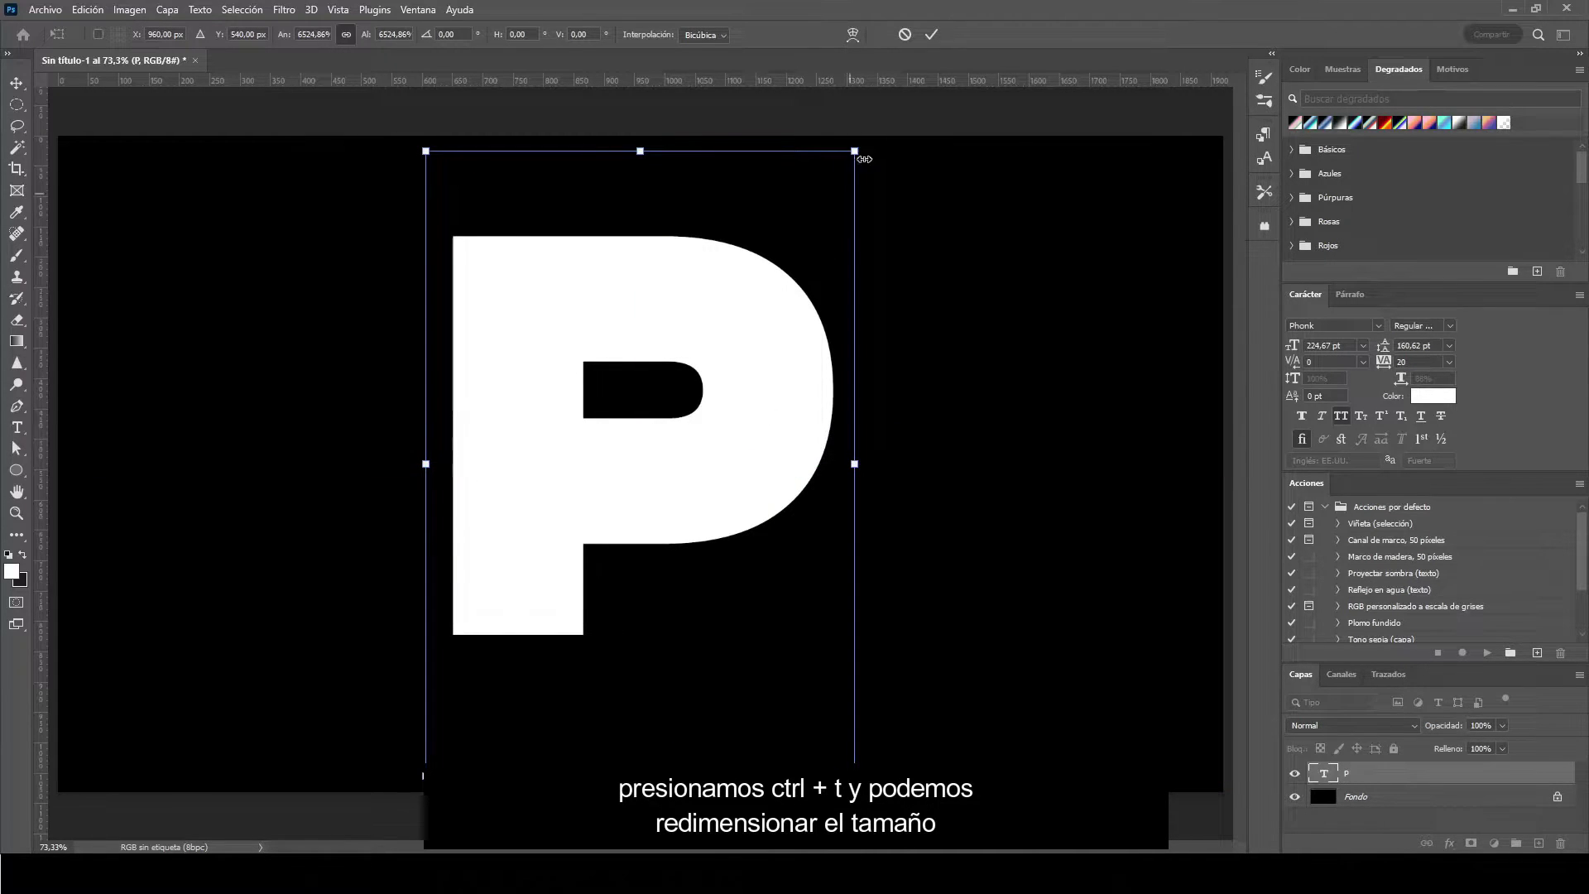
{"action": "left_click", "coordinate": [931, 37]}
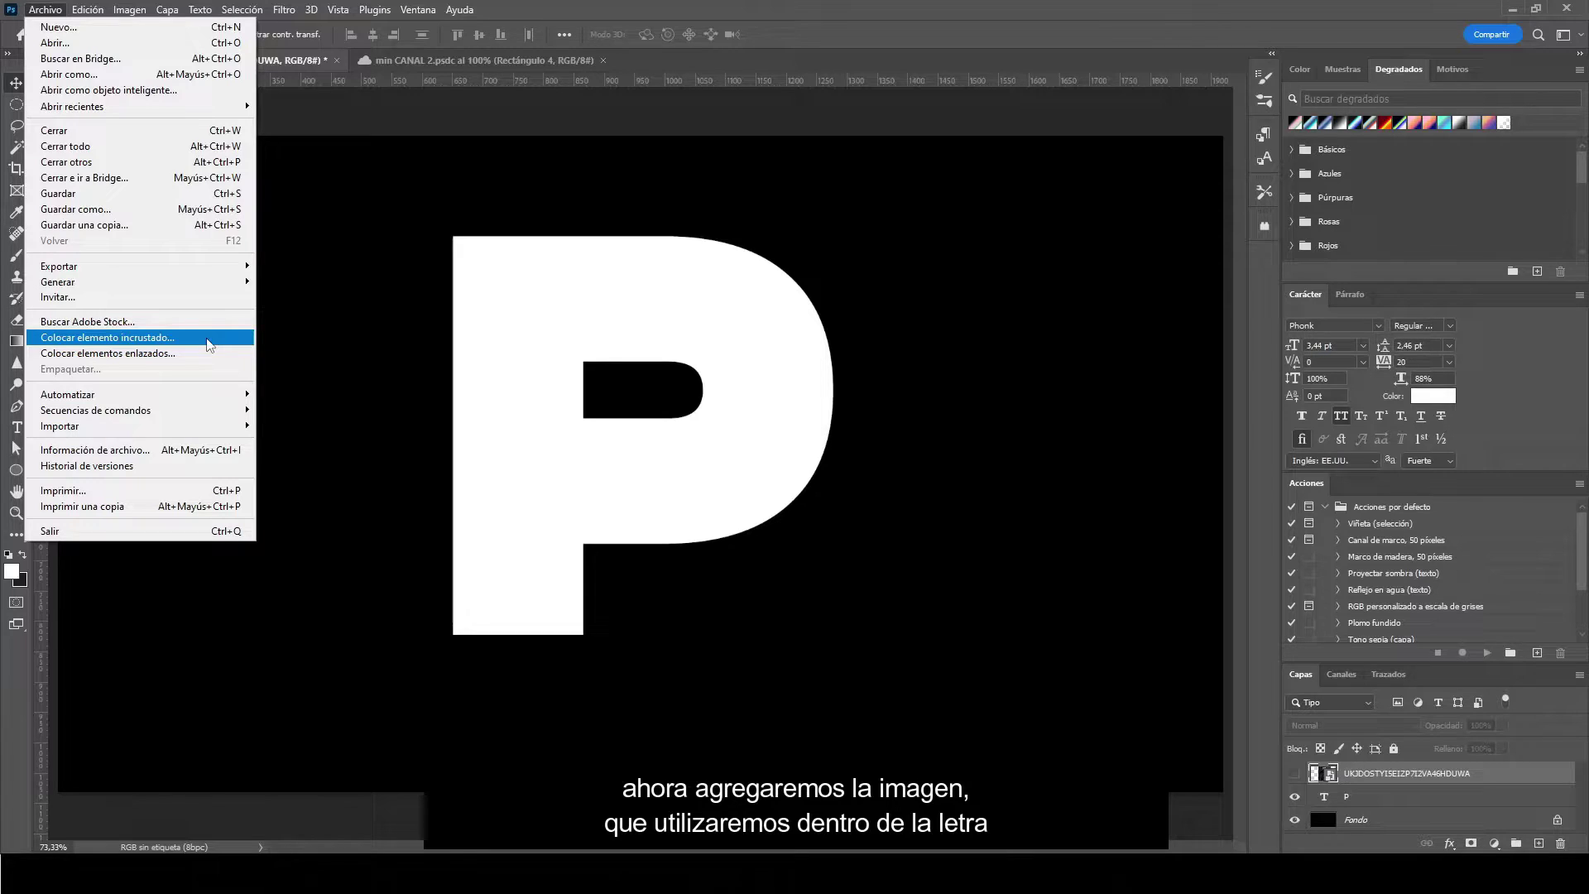
Place the Oppenheimer poster as an embedded image and make its layer visible
{"action": "left_click", "coordinate": [210, 345]}
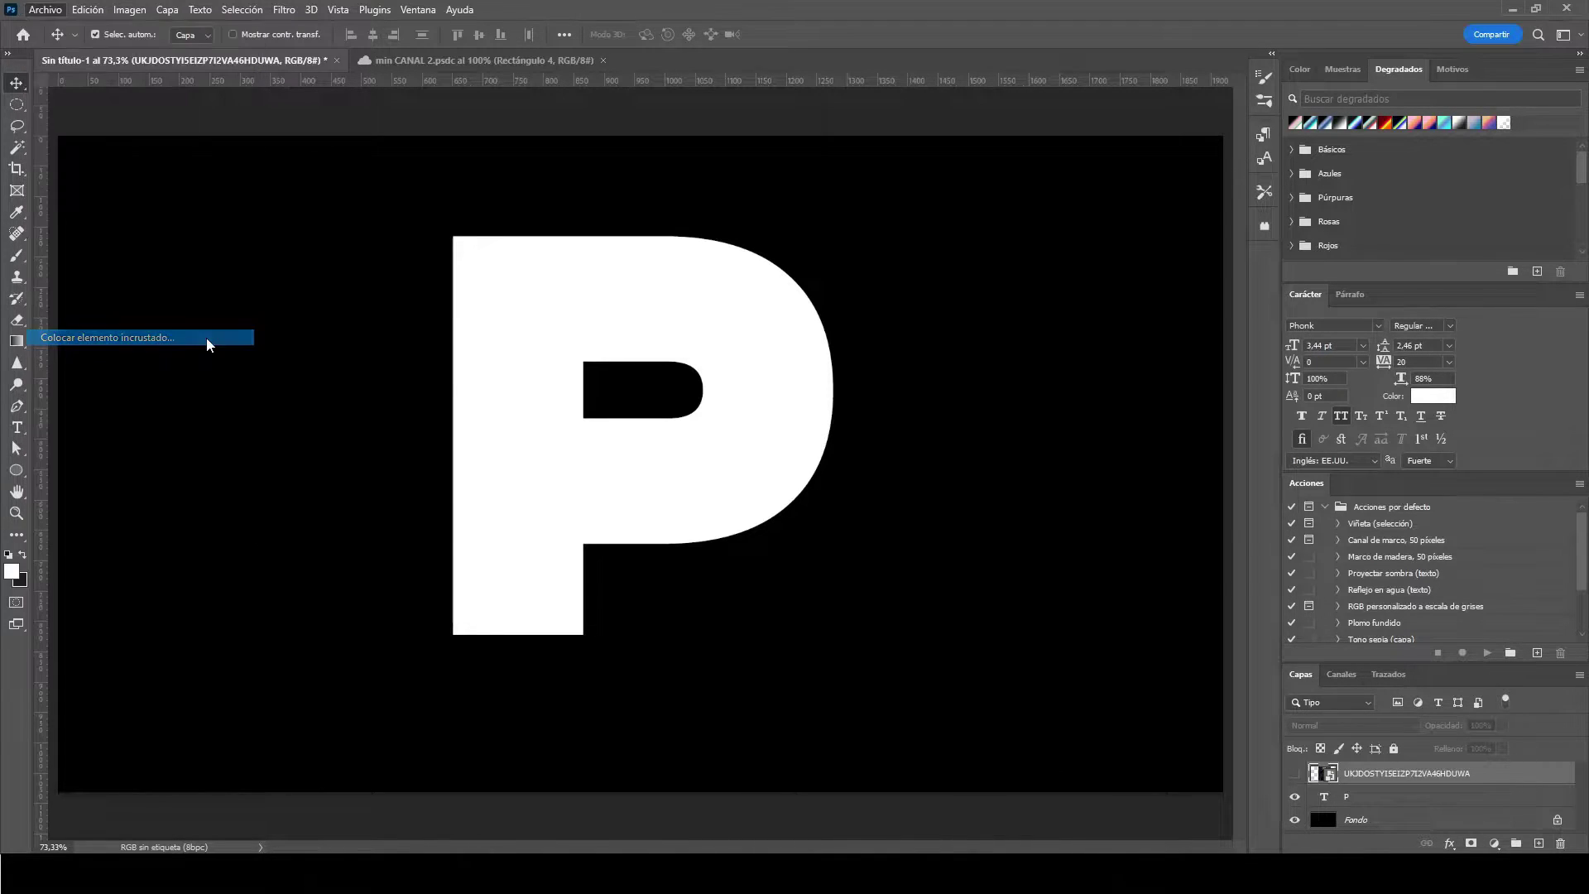
{"action": "left_click", "coordinate": [273, 275]}
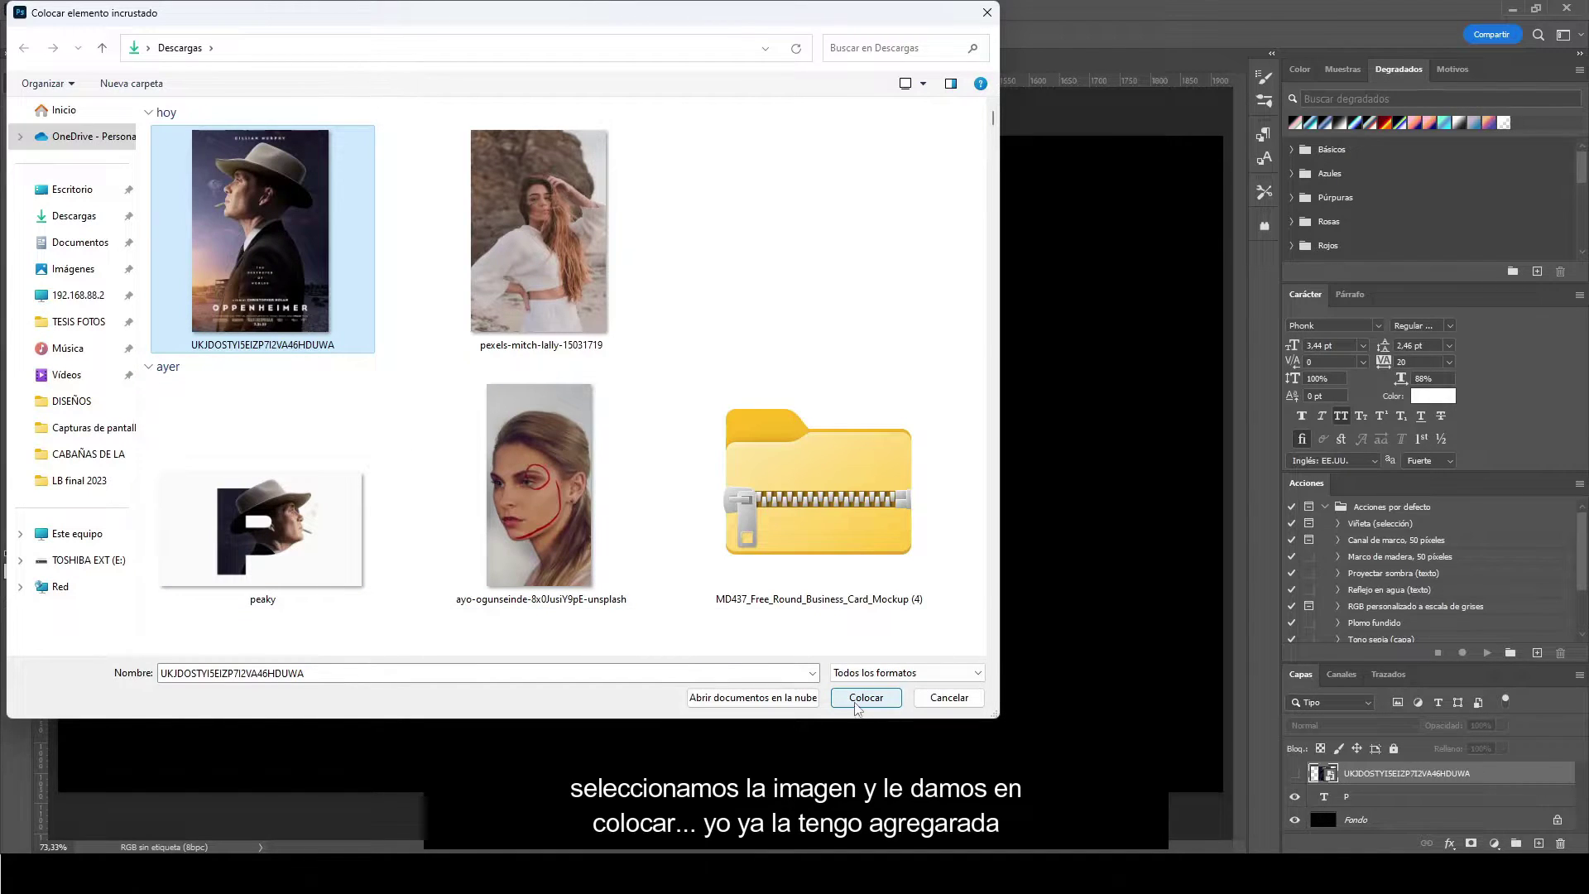
{"action": "left_click", "coordinate": [945, 703]}
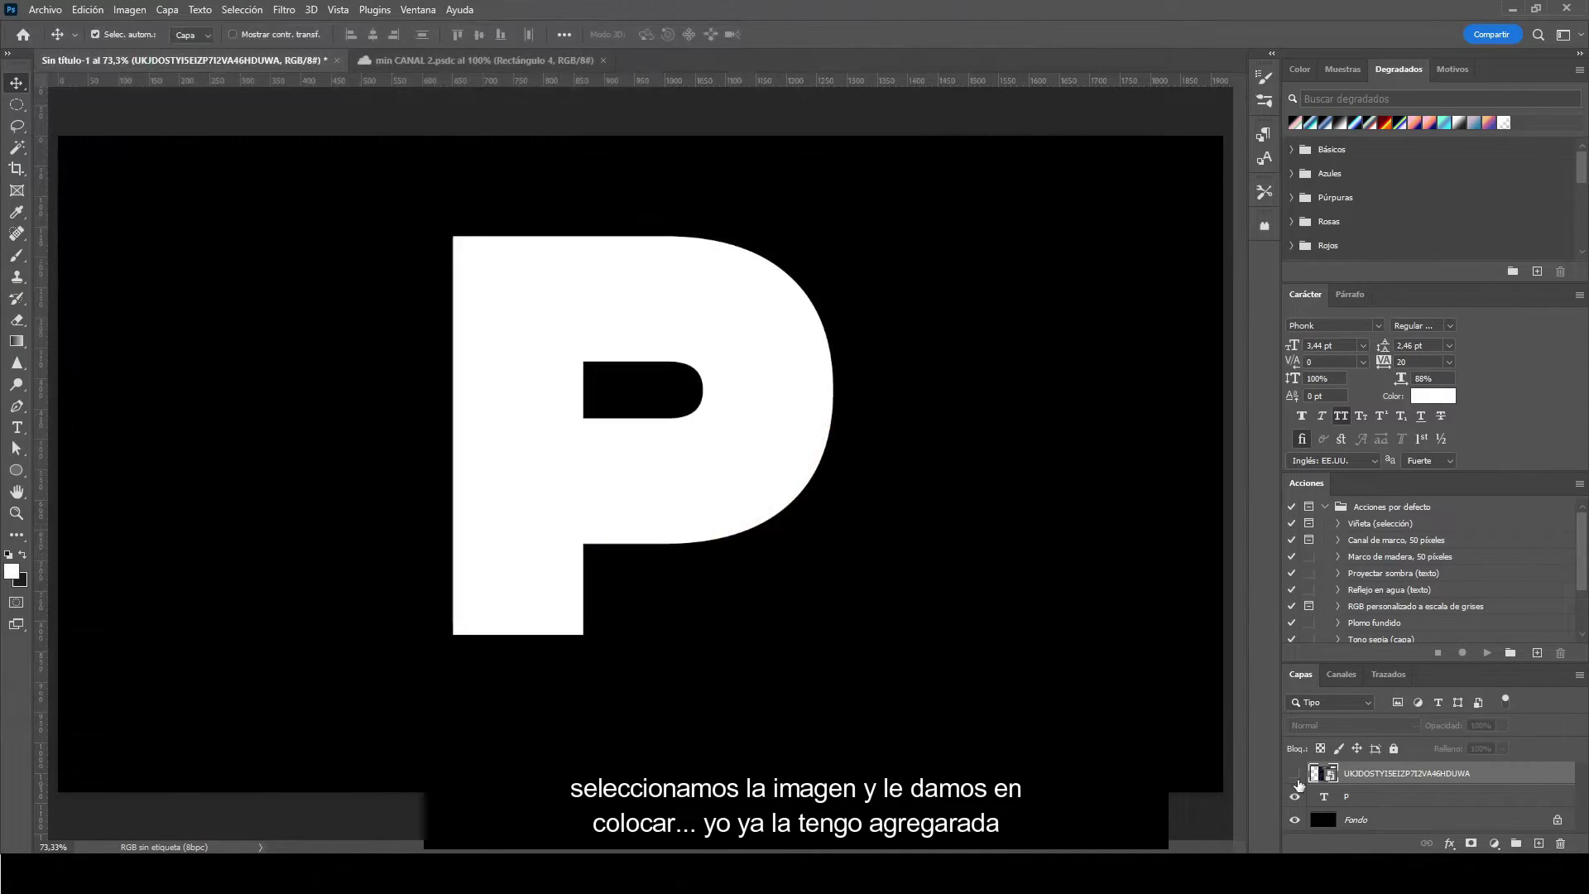
{"action": "left_click", "coordinate": [1295, 773]}
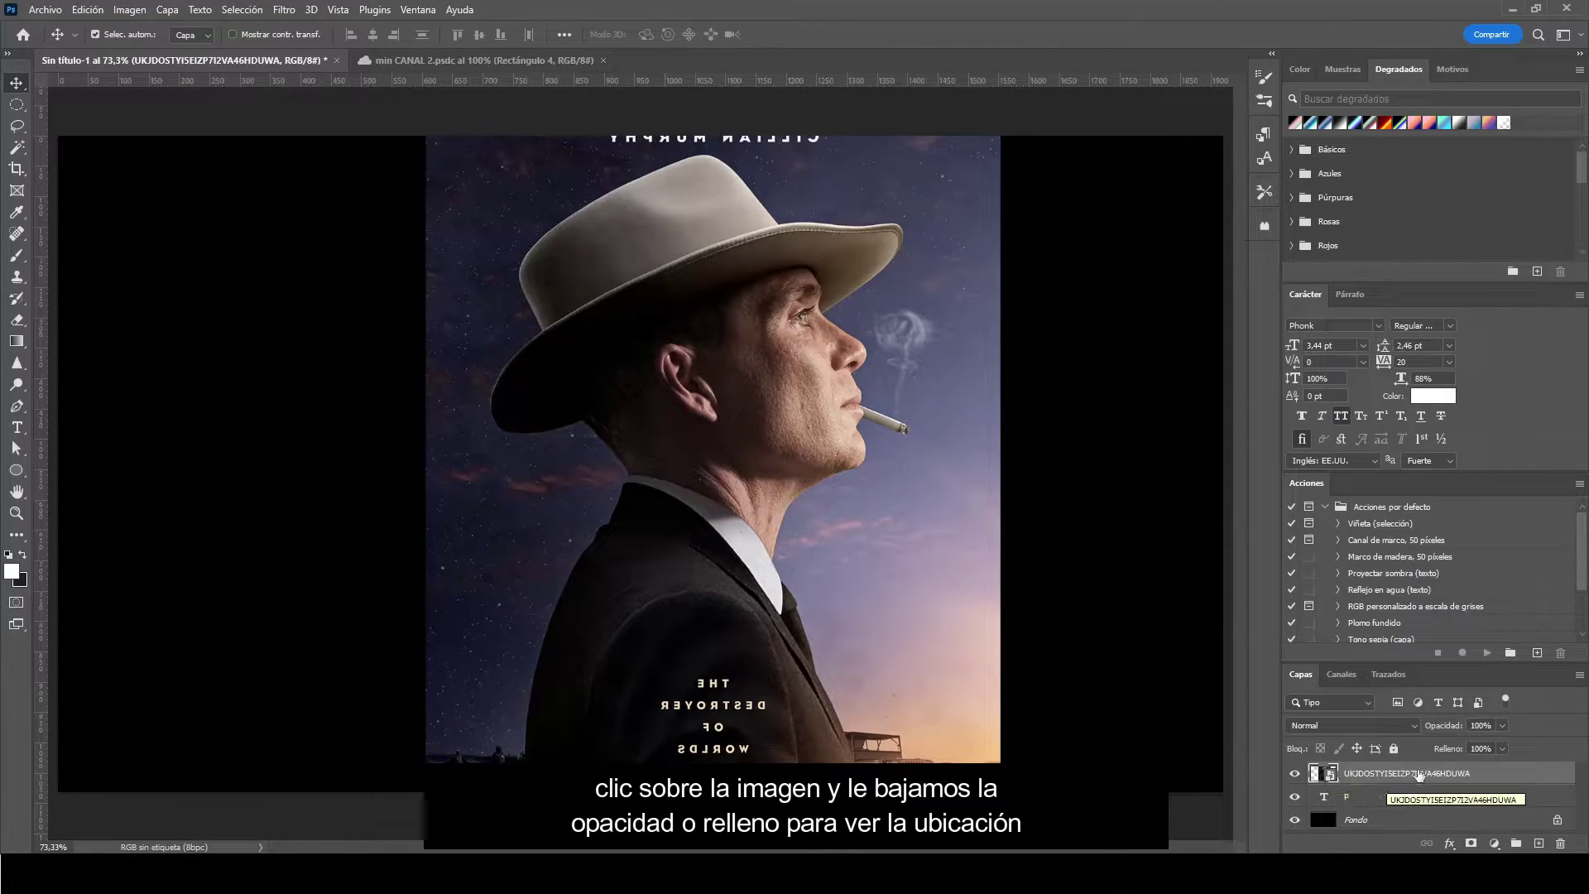
Lower the photo's fill, nudge it up against the P's edge, then restore 100% fill
{"action": "left_click_drag", "start_coordinate": [1450, 749], "coordinate": [1409, 753]}
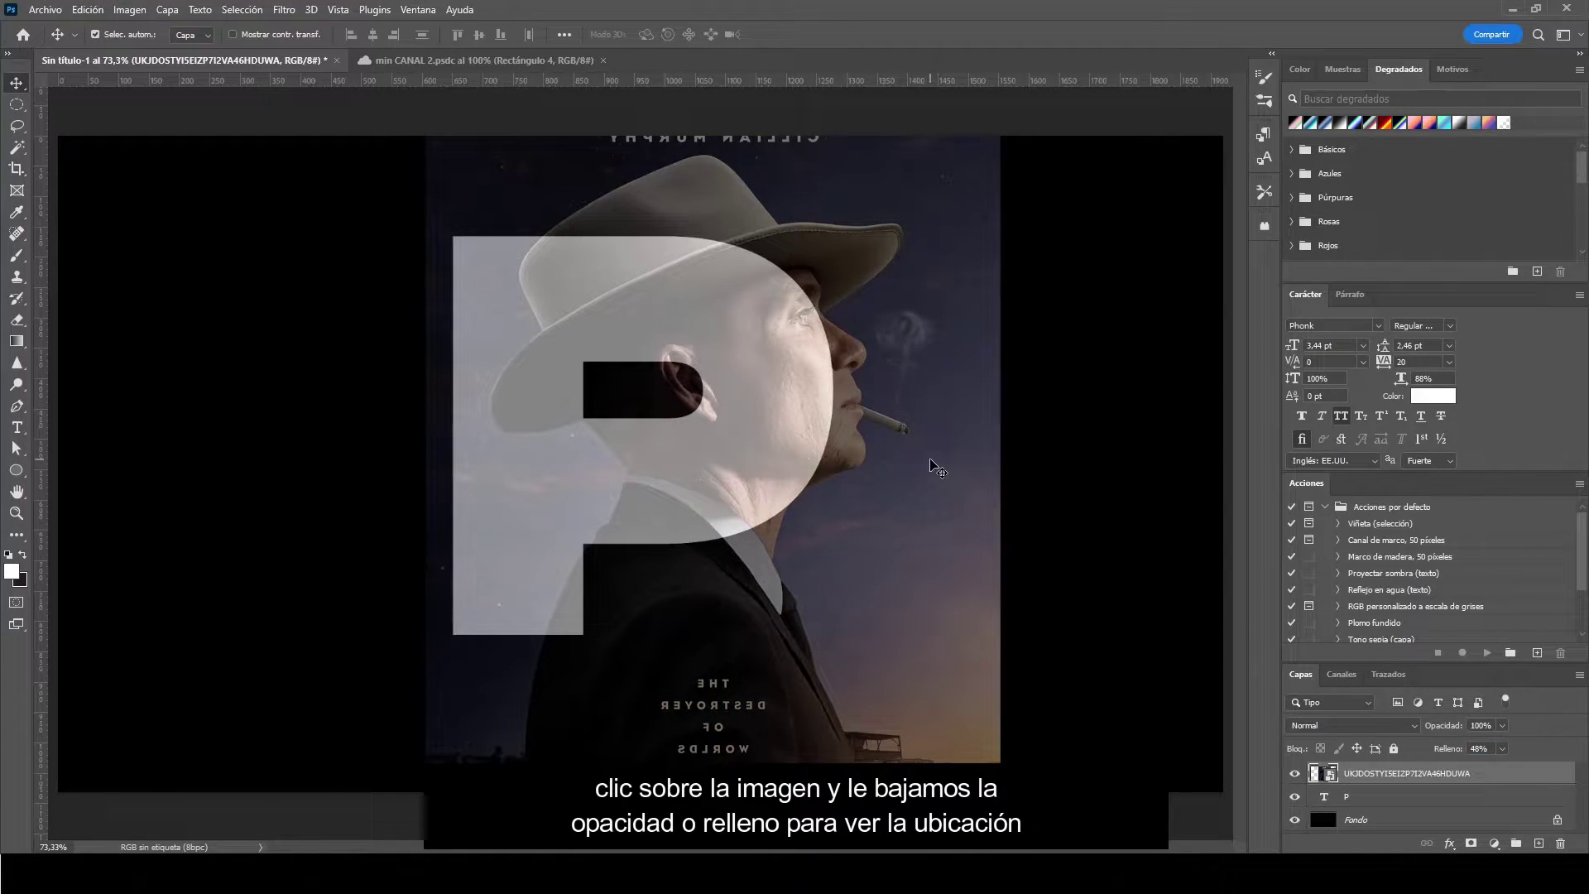
{"action": "key", "text": "ctrl+t"}
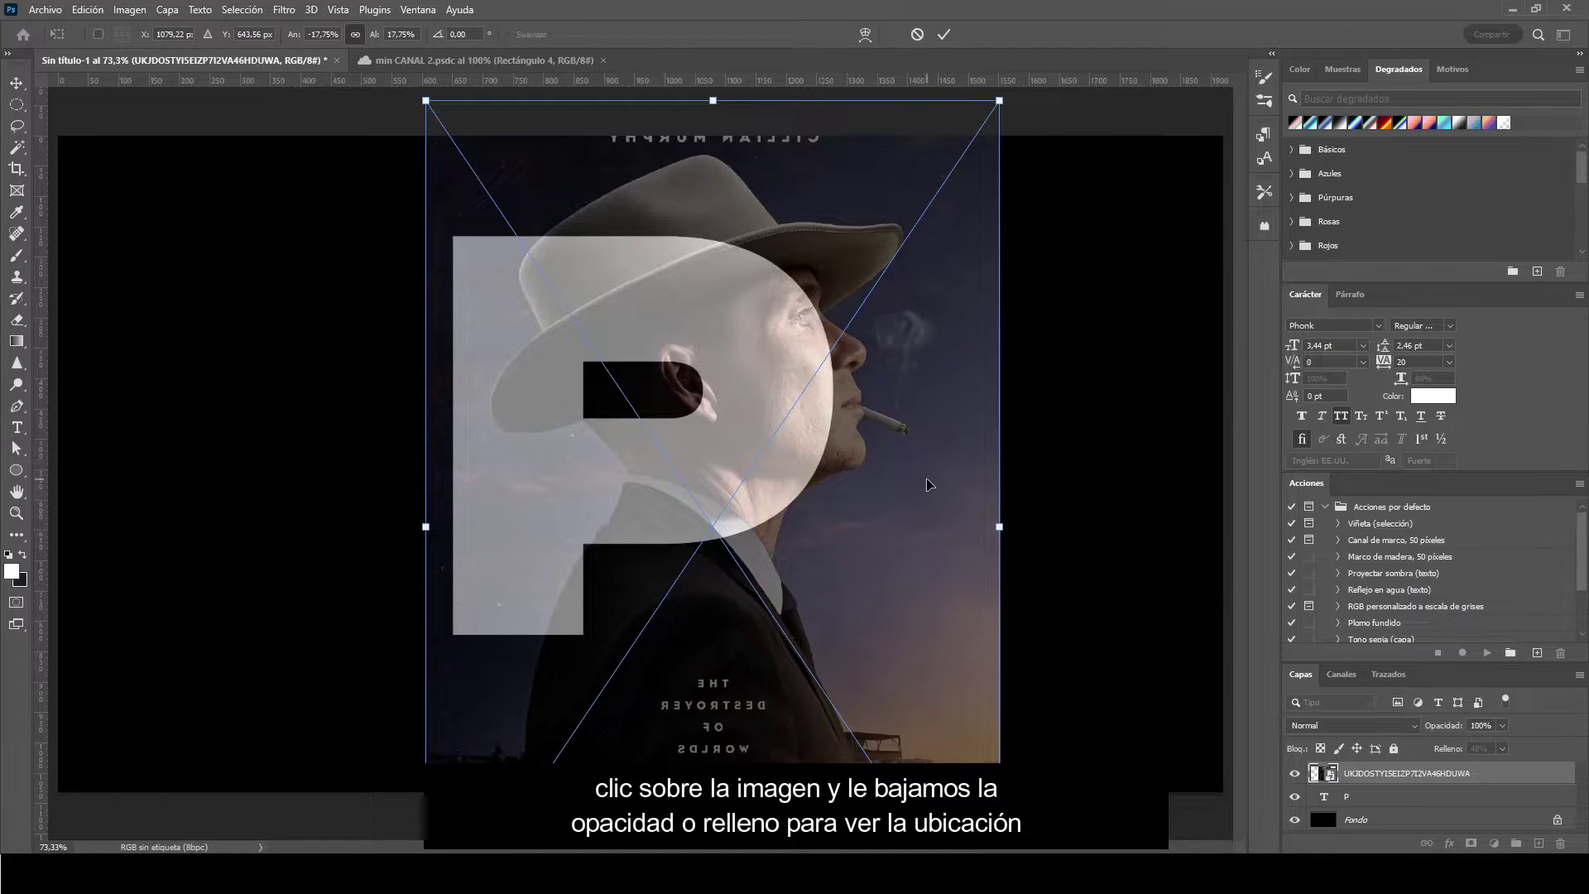
{"action": "key", "text": "Up"}
{"action": "key", "text": "Up"}
{"action": "key", "text": "Up"}
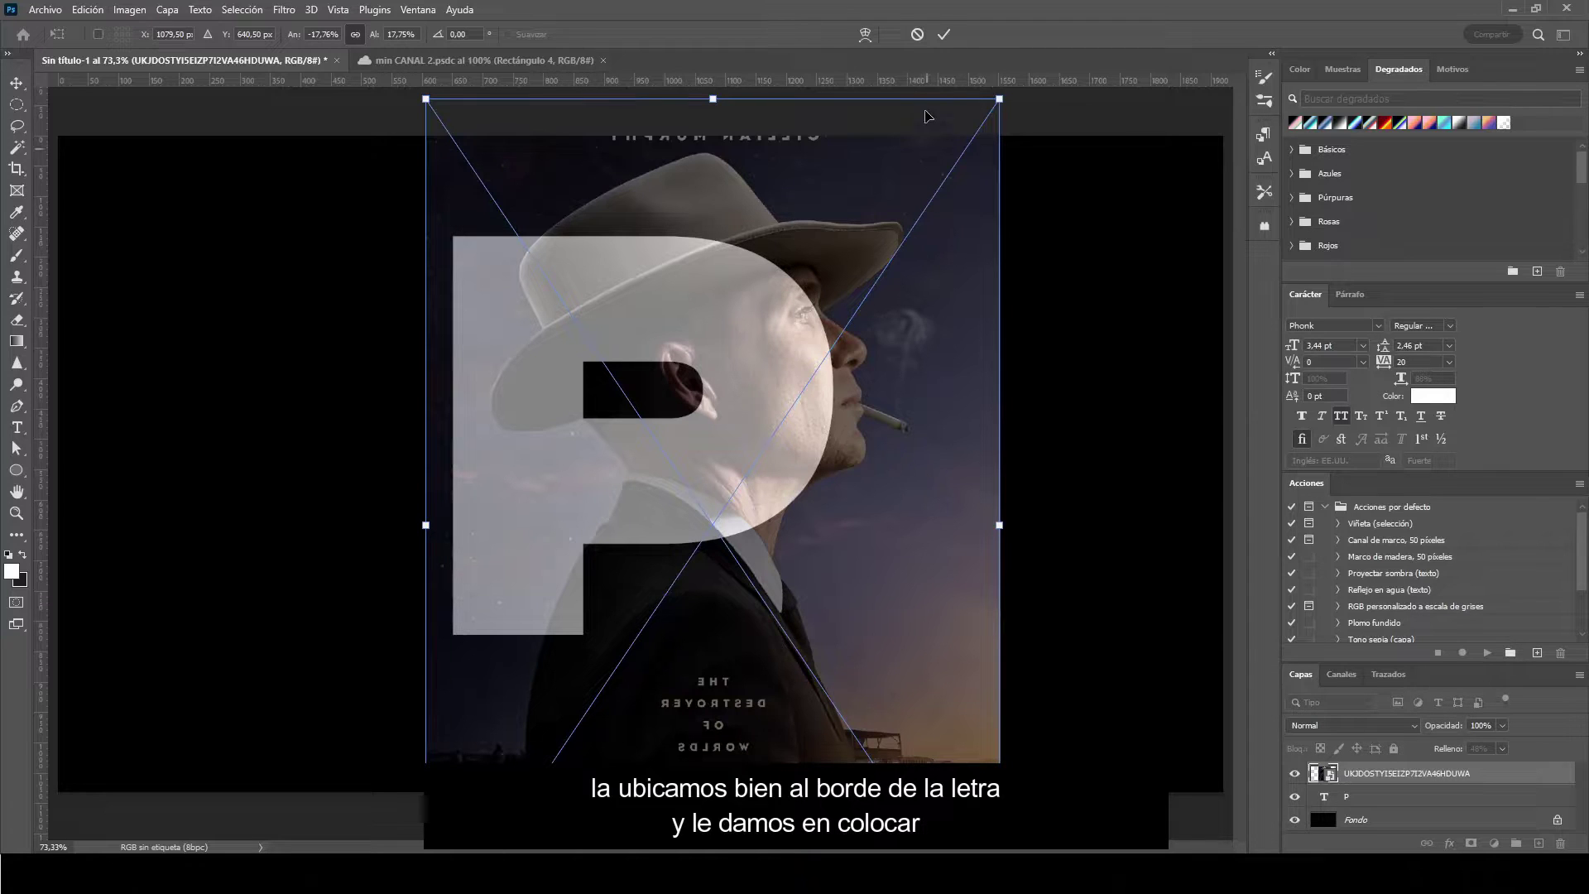
{"action": "left_click", "coordinate": [944, 36]}
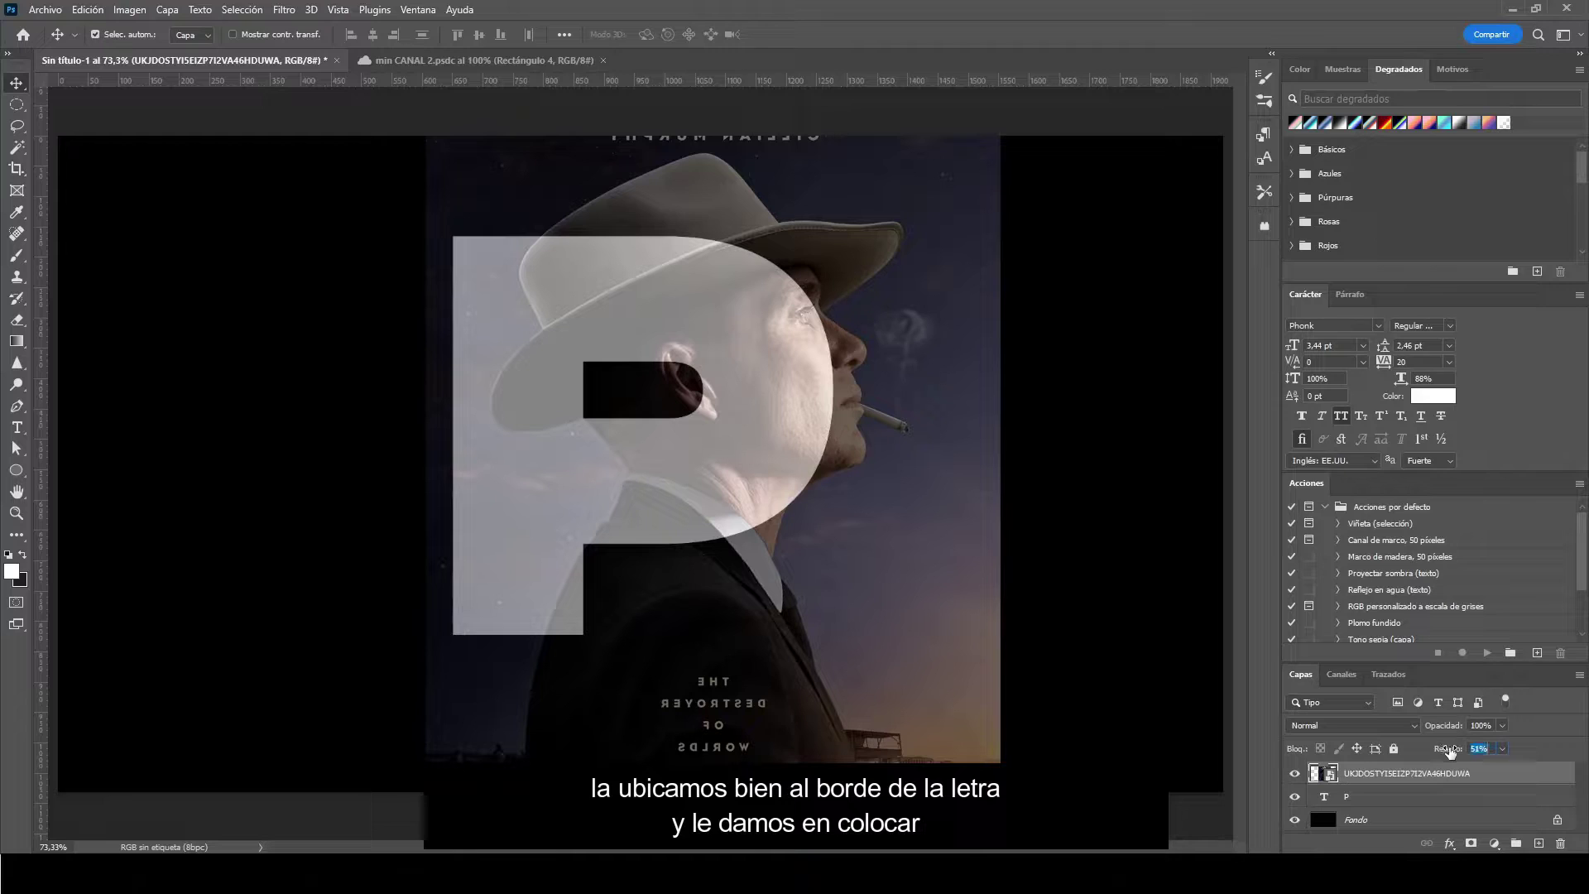
{"action": "left_click", "coordinate": [1479, 748]}
{"action": "type", "text": "100"}
{"action": "key", "text": "Return"}
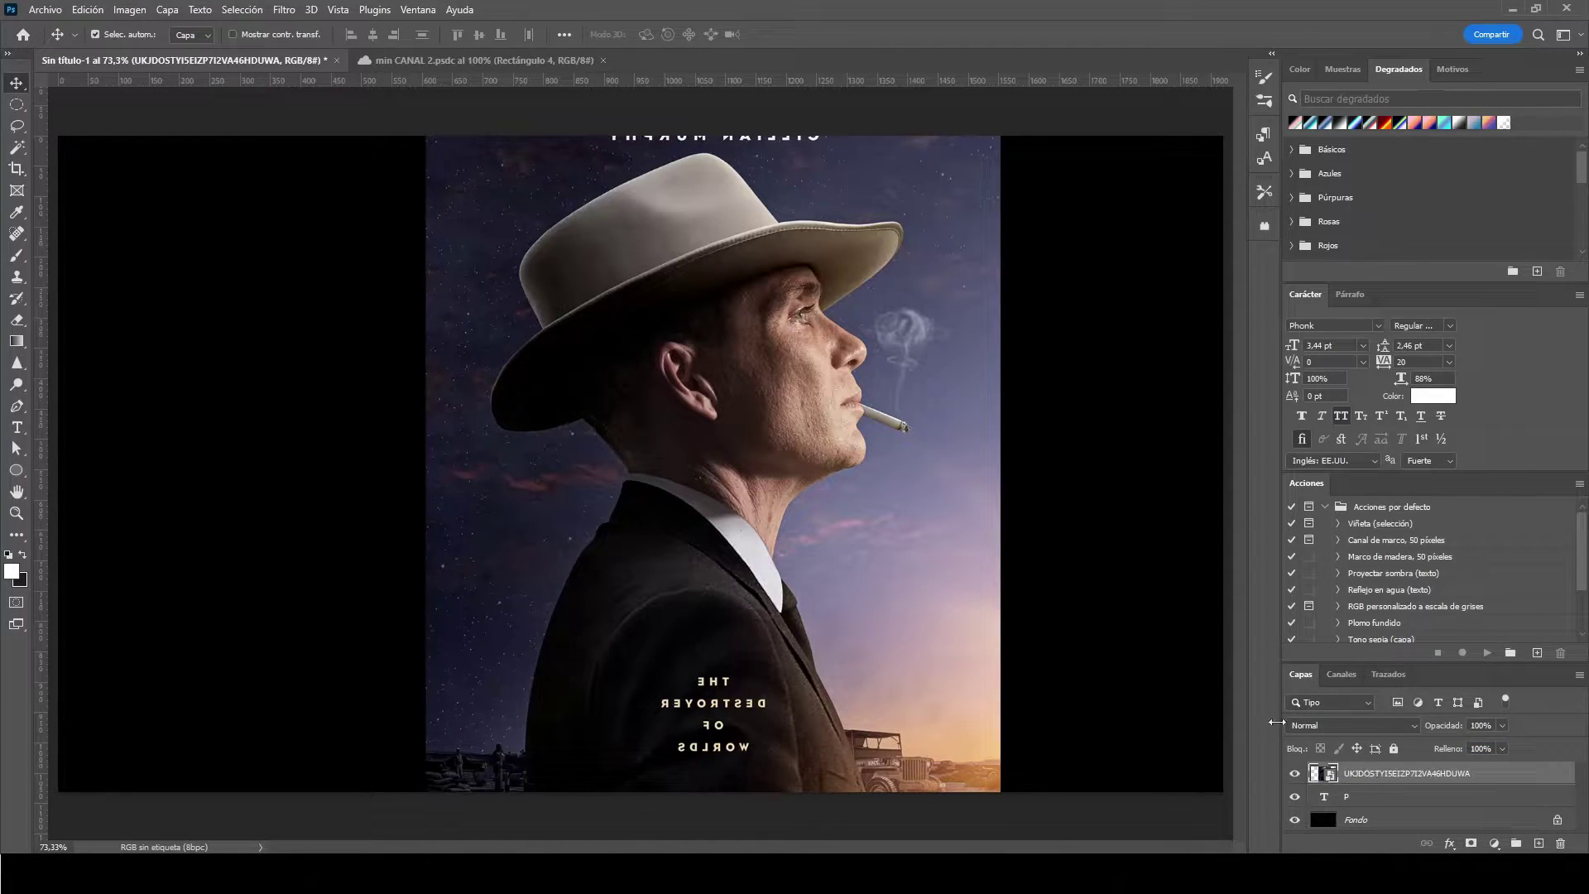
{"action": "left_click", "coordinate": [261, 14]}
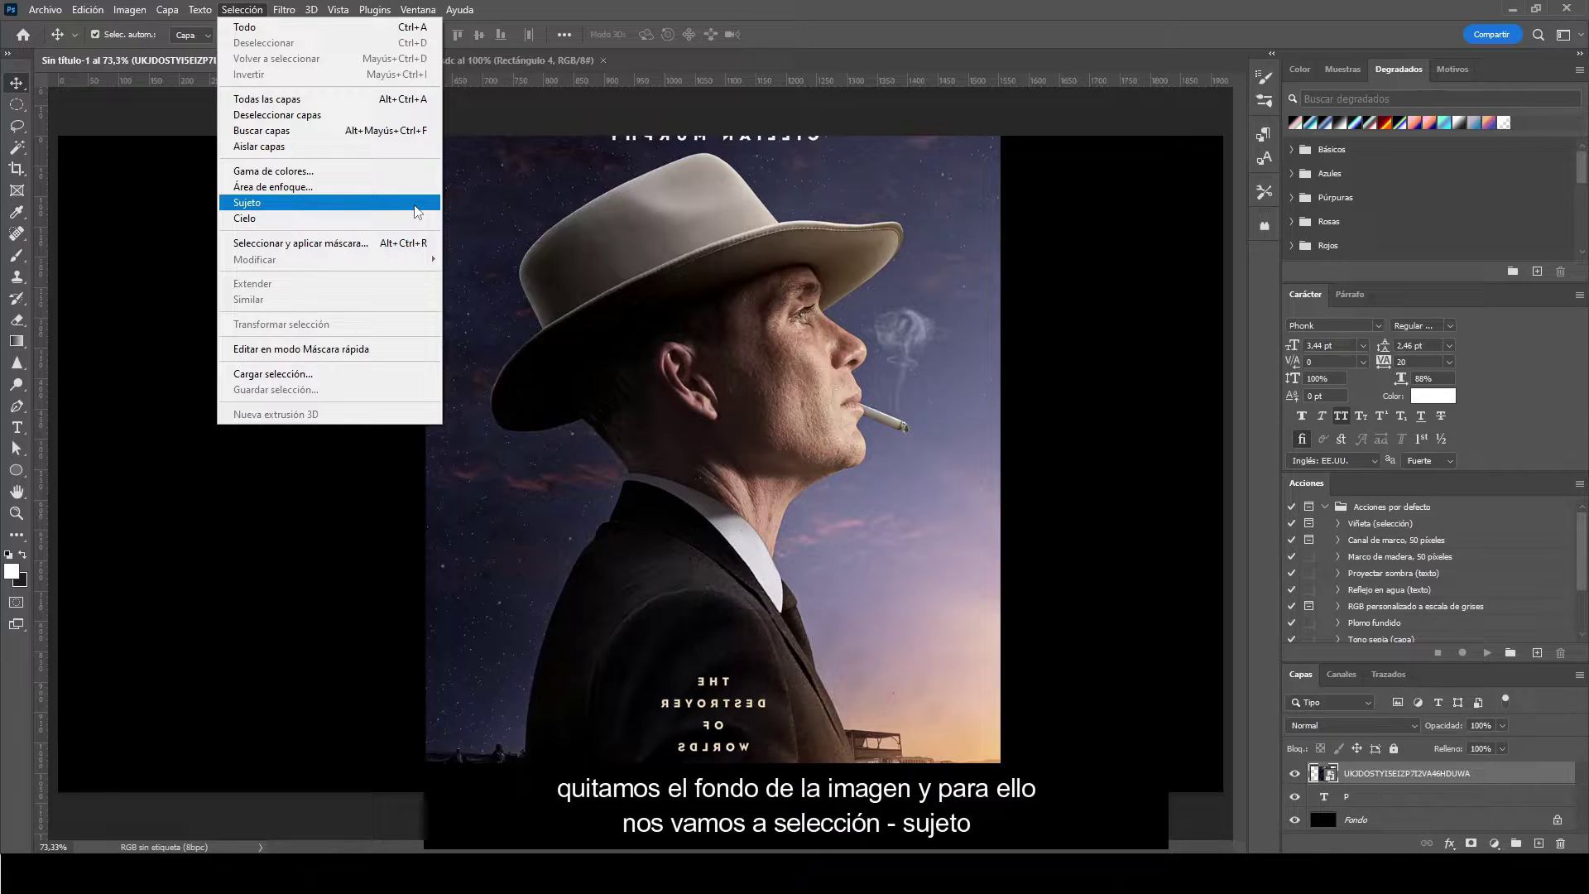
Select Subject on the poster and add a layer mask isolating the man
{"action": "left_click", "coordinate": [417, 212]}
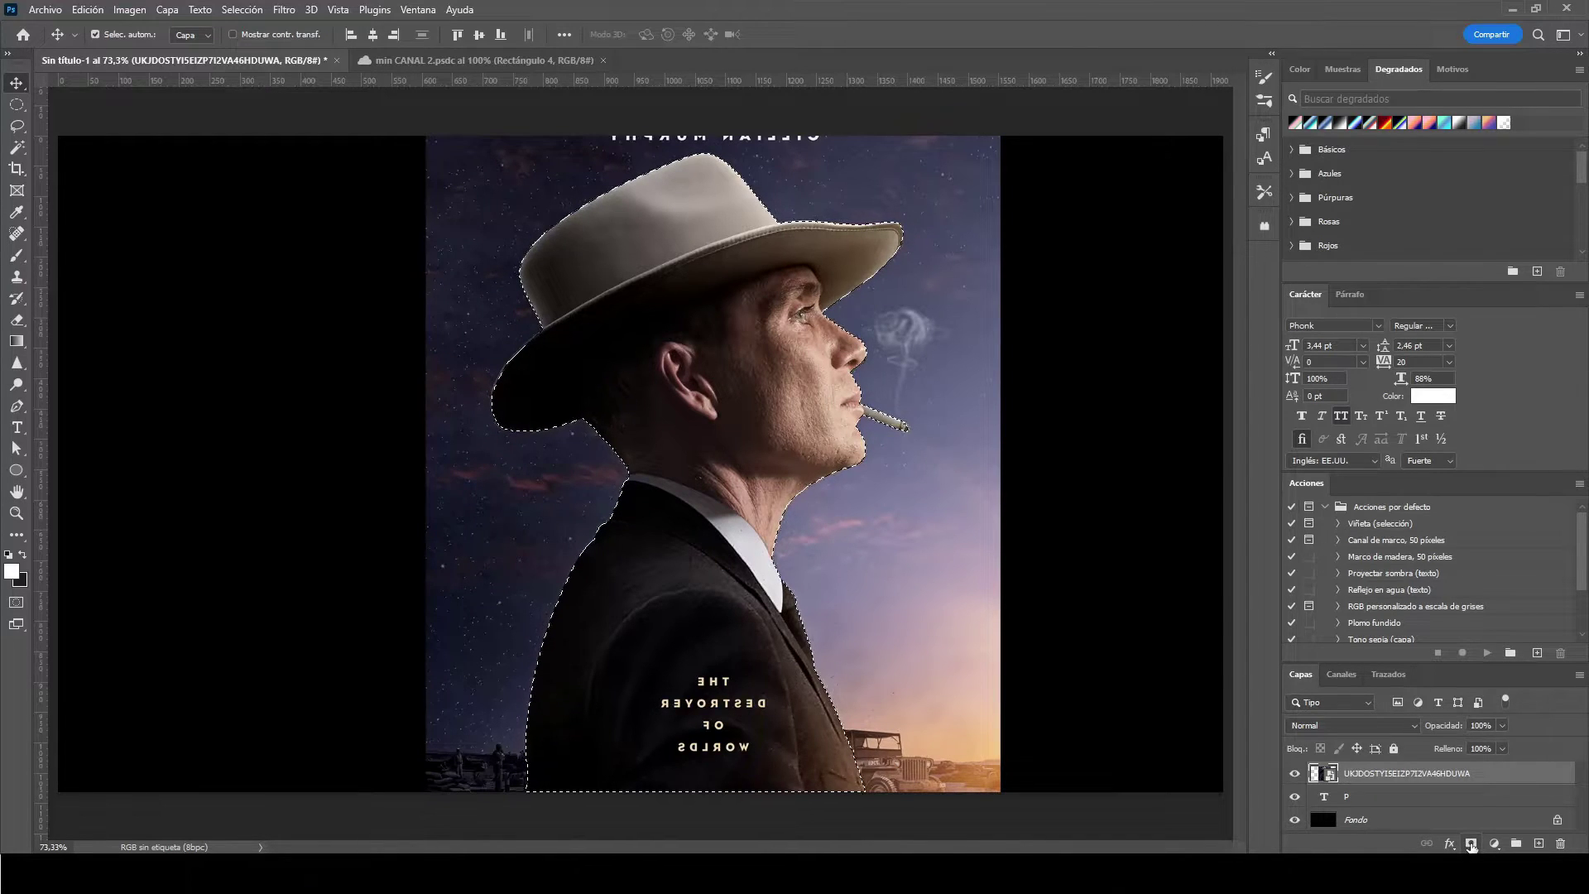
{"action": "left_click", "coordinate": [1471, 845]}
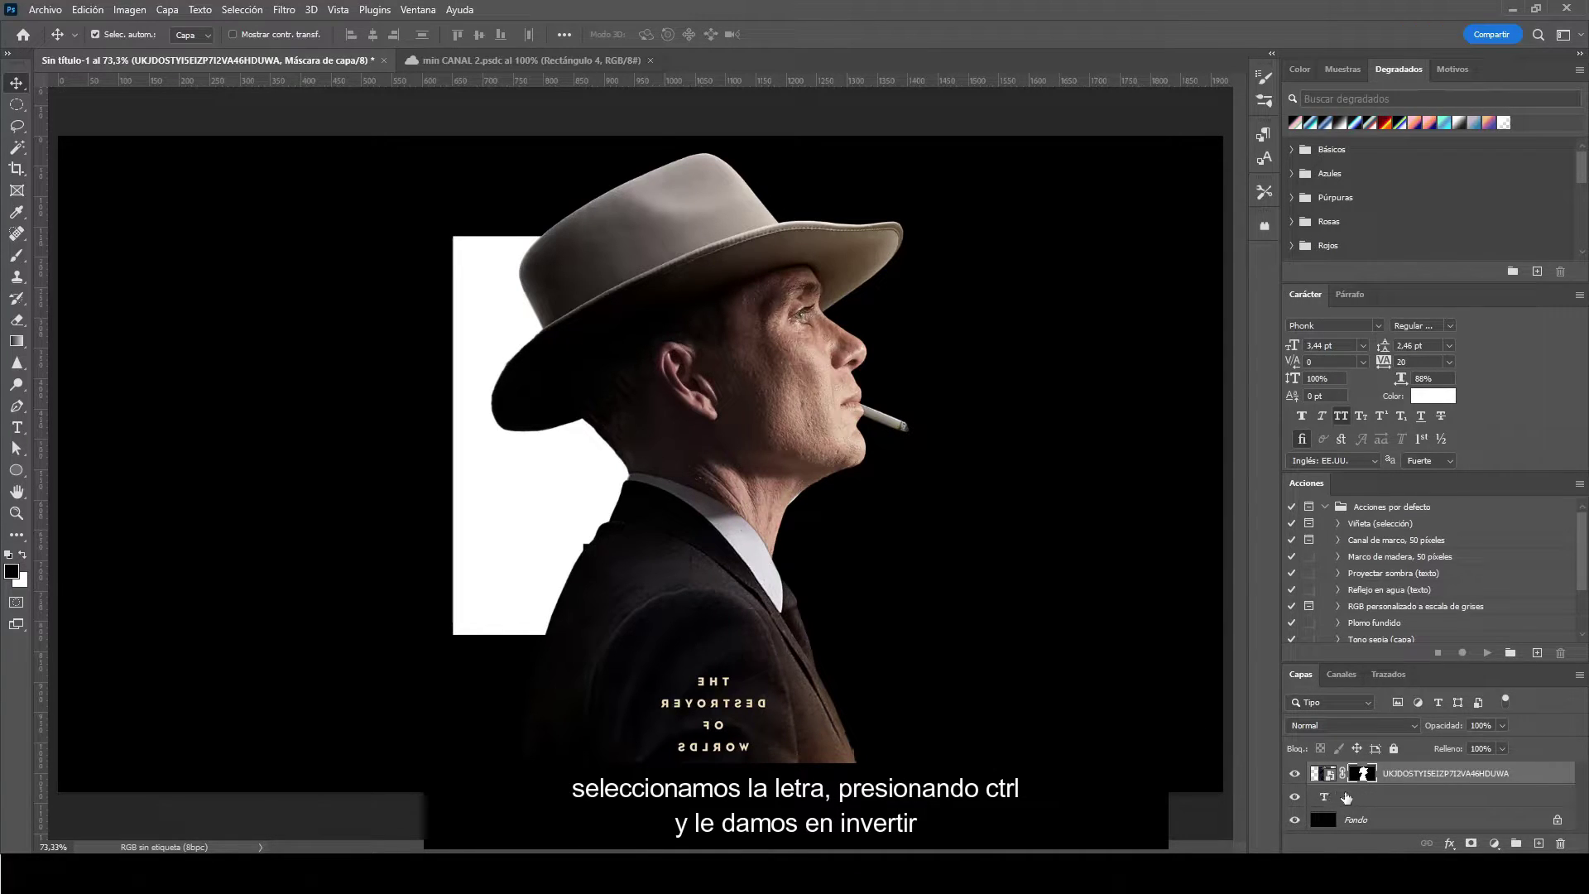
Load the P's shape as a selection, target the photo mask, and choose the standard brush
{"action": "left_click", "coordinate": [1346, 798]}
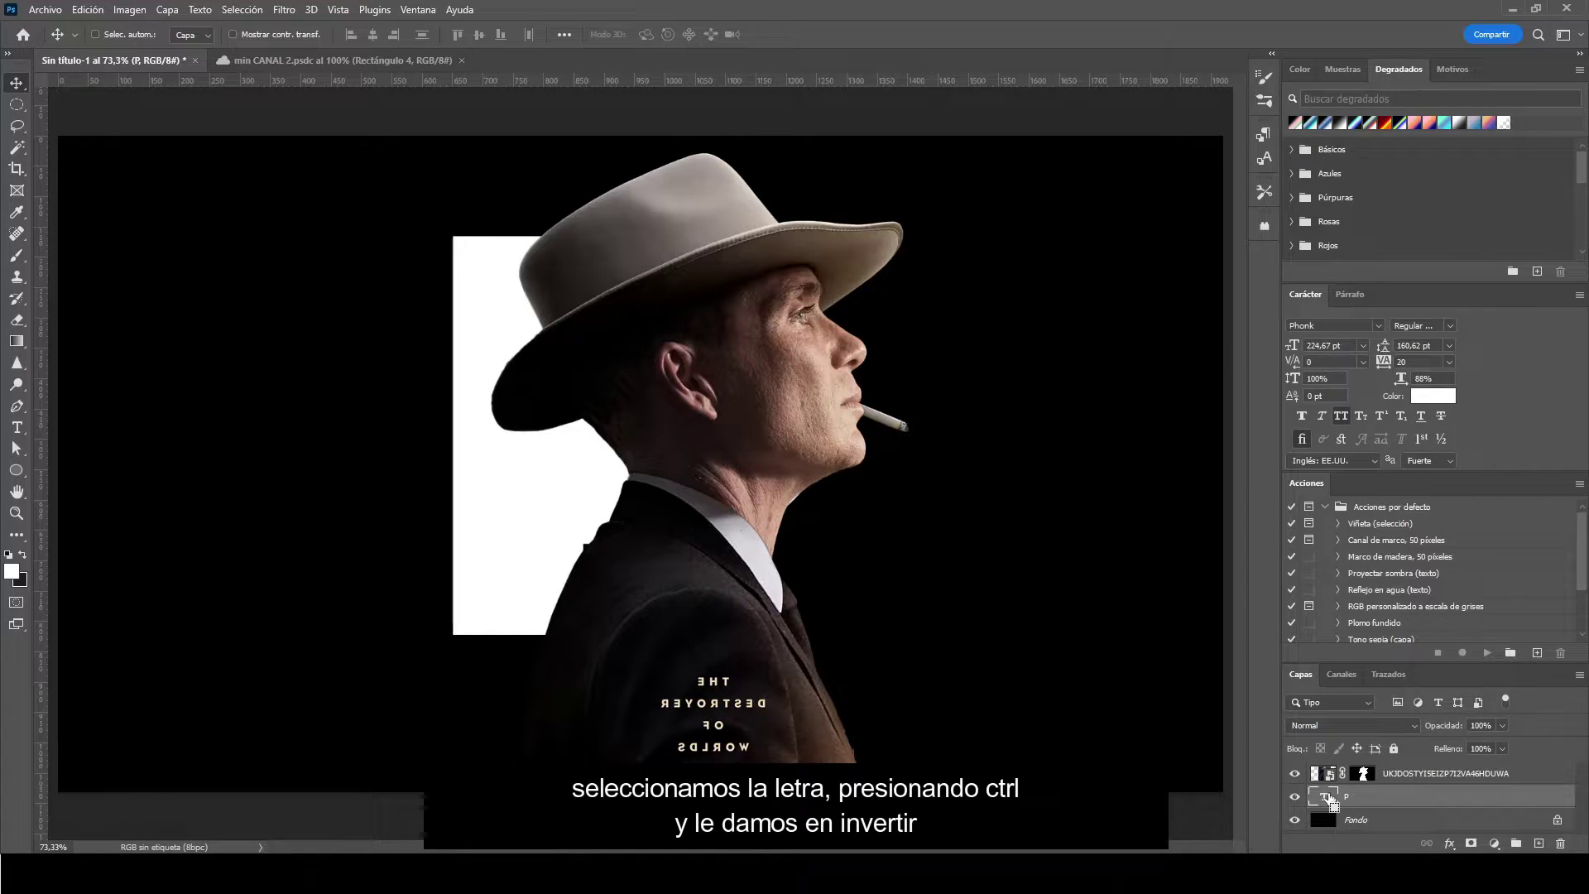
{"action": "left_click", "coordinate": [1329, 800], "text": "ctrl"}
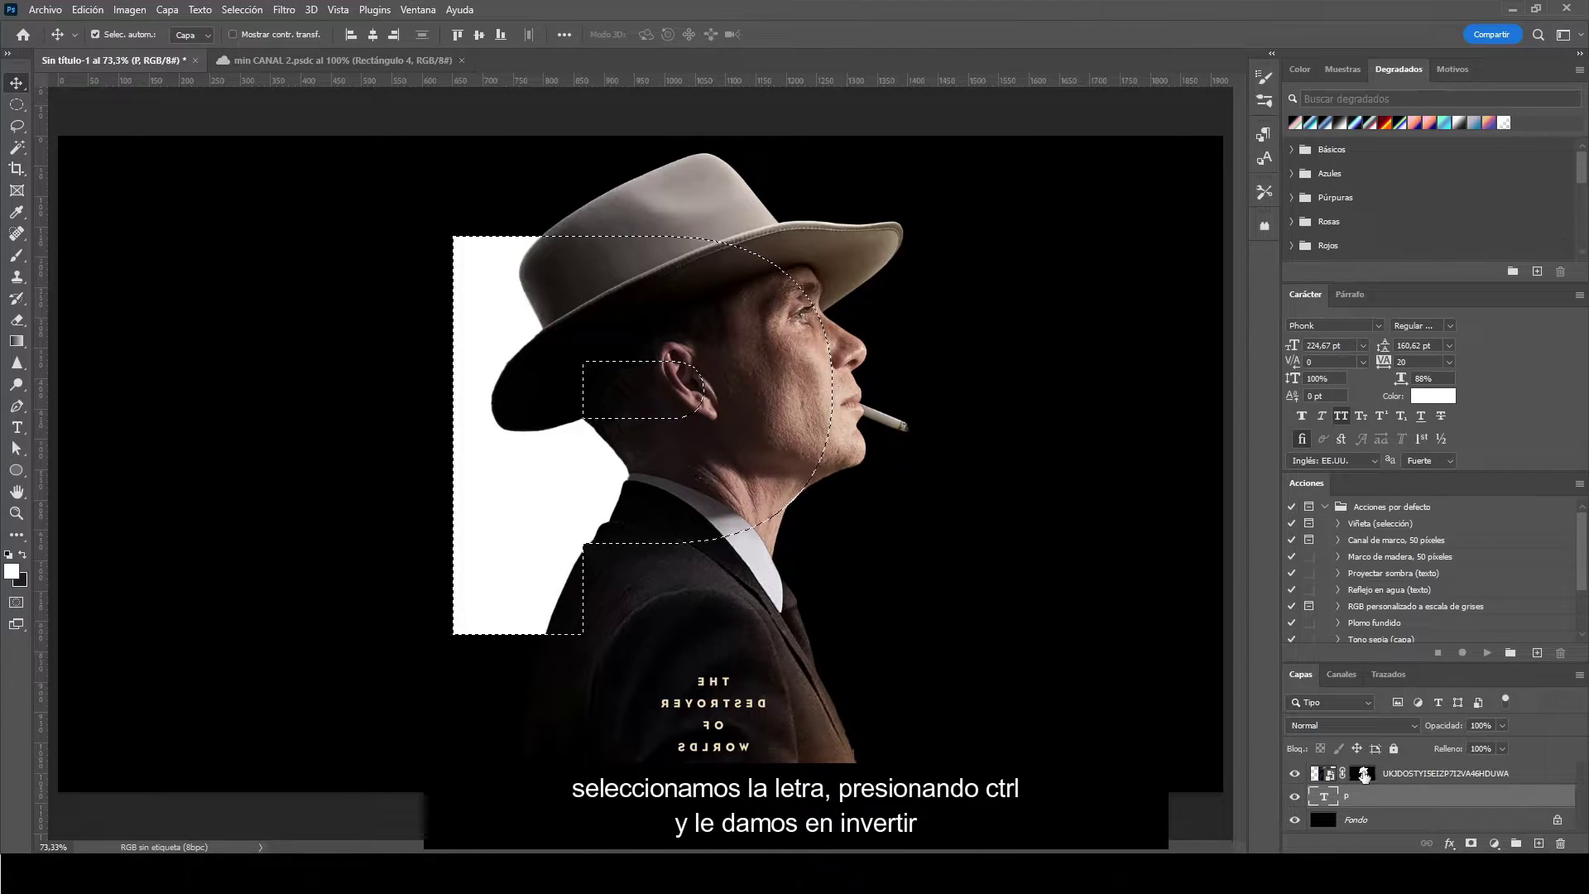
{"action": "left_click", "coordinate": [1364, 774]}
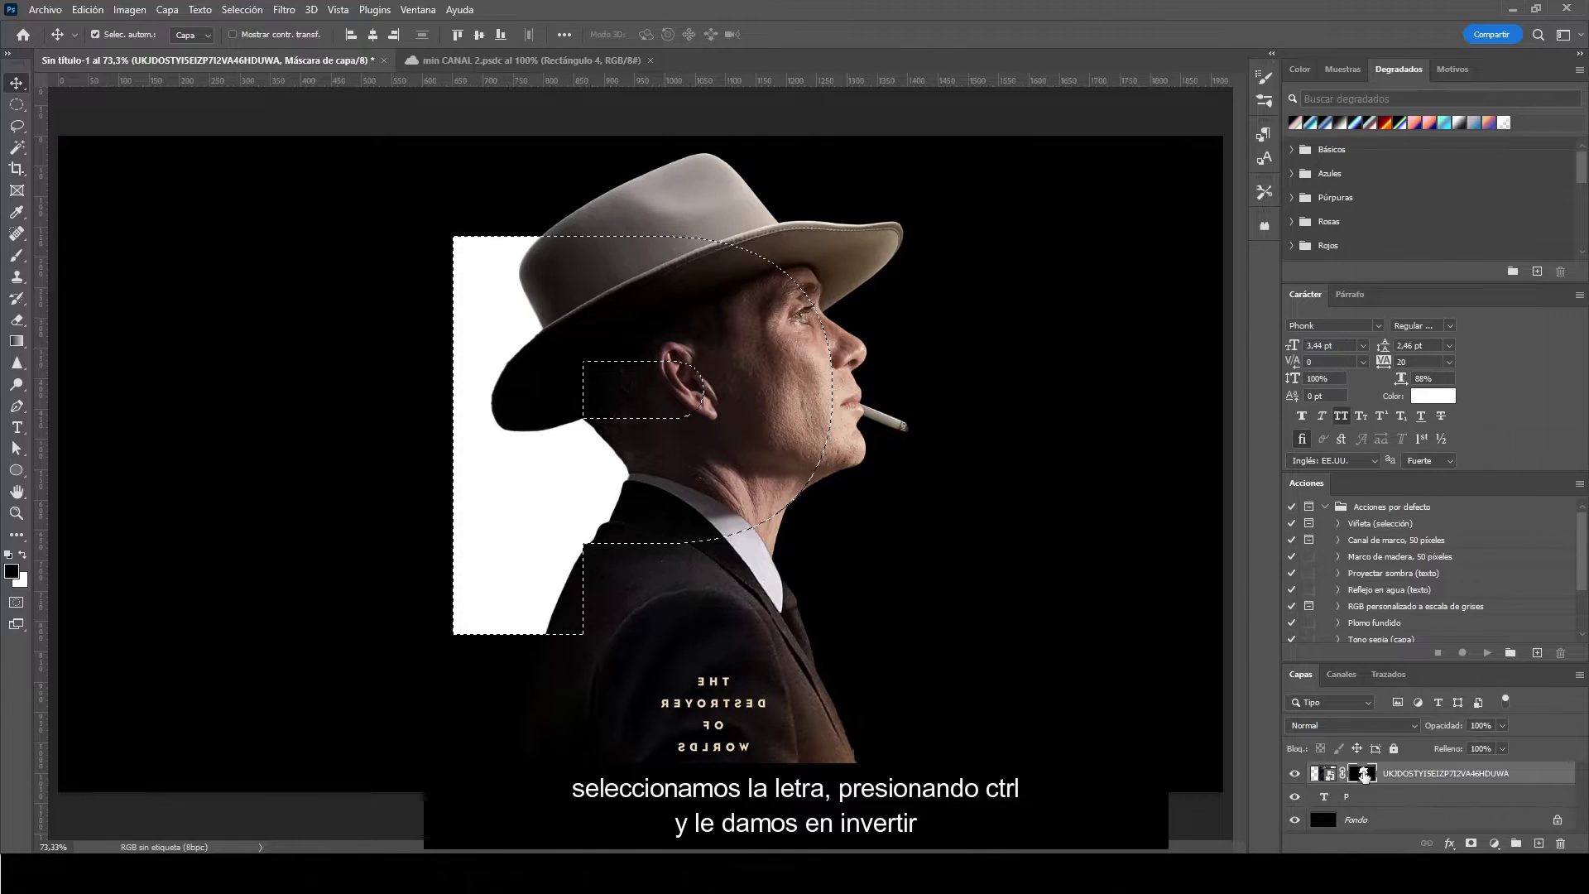
{"action": "left_click", "coordinate": [13, 256]}
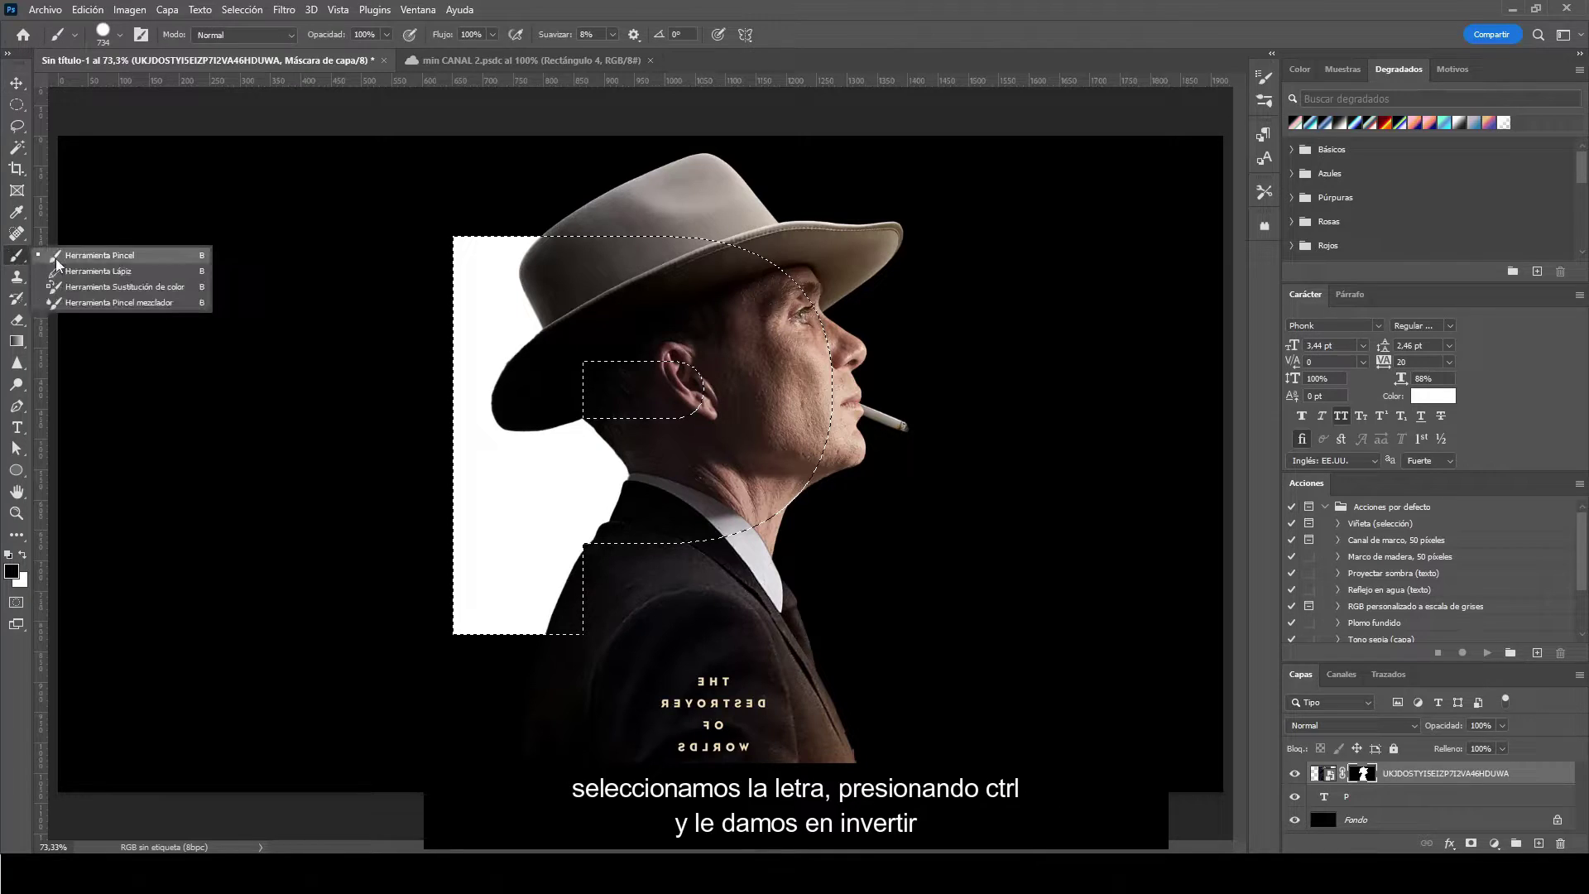
{"action": "left_click", "coordinate": [180, 260]}
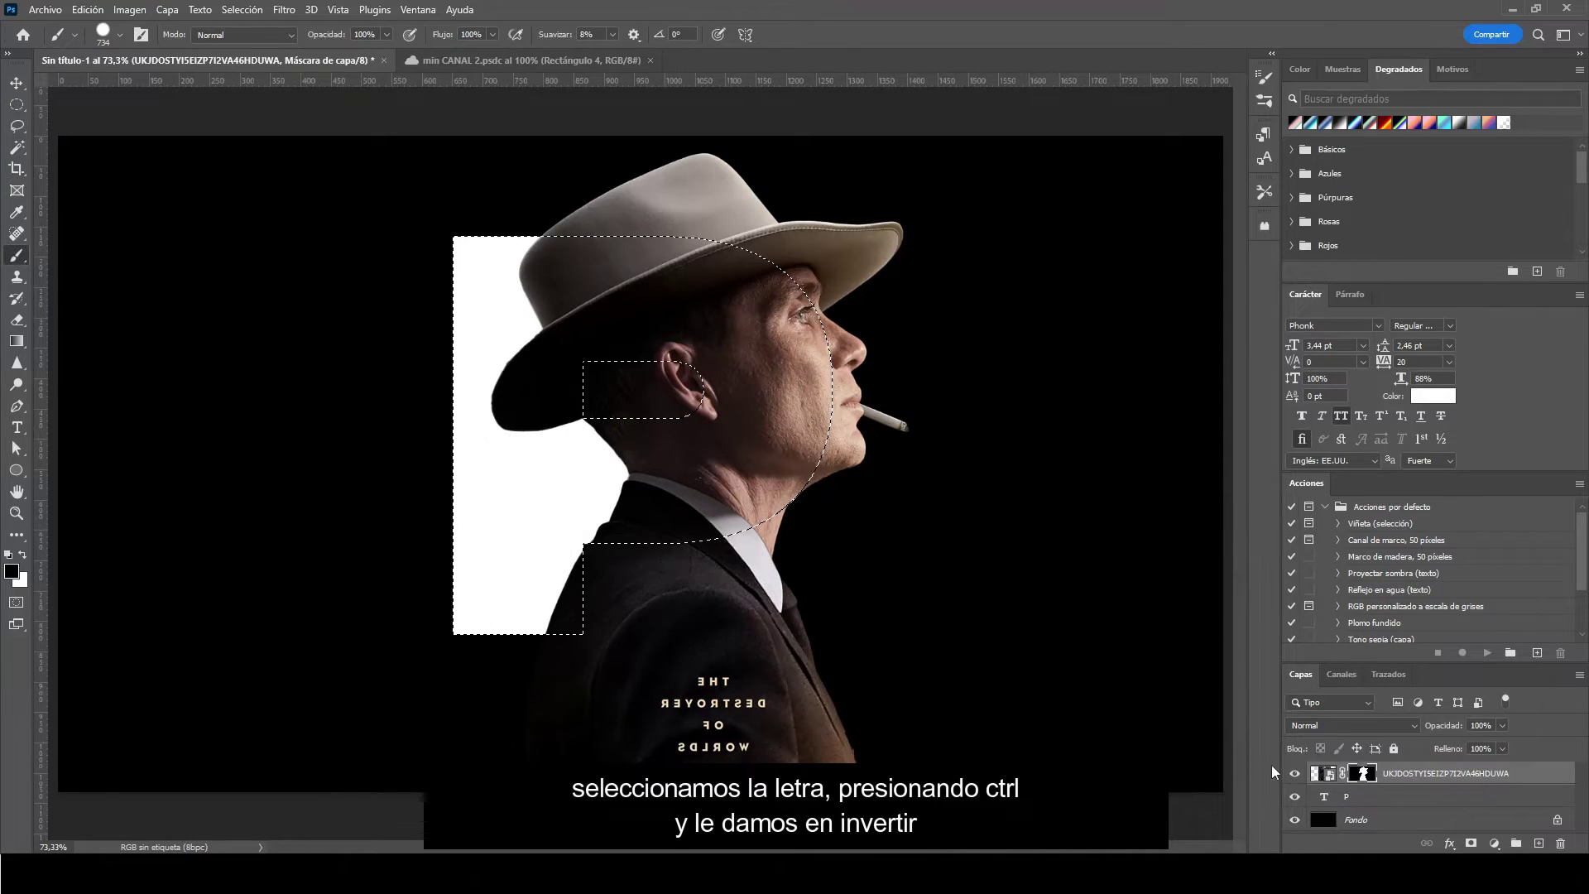
Reload the letter P outline as a selection and invert it
{"action": "left_click", "coordinate": [1323, 796]}
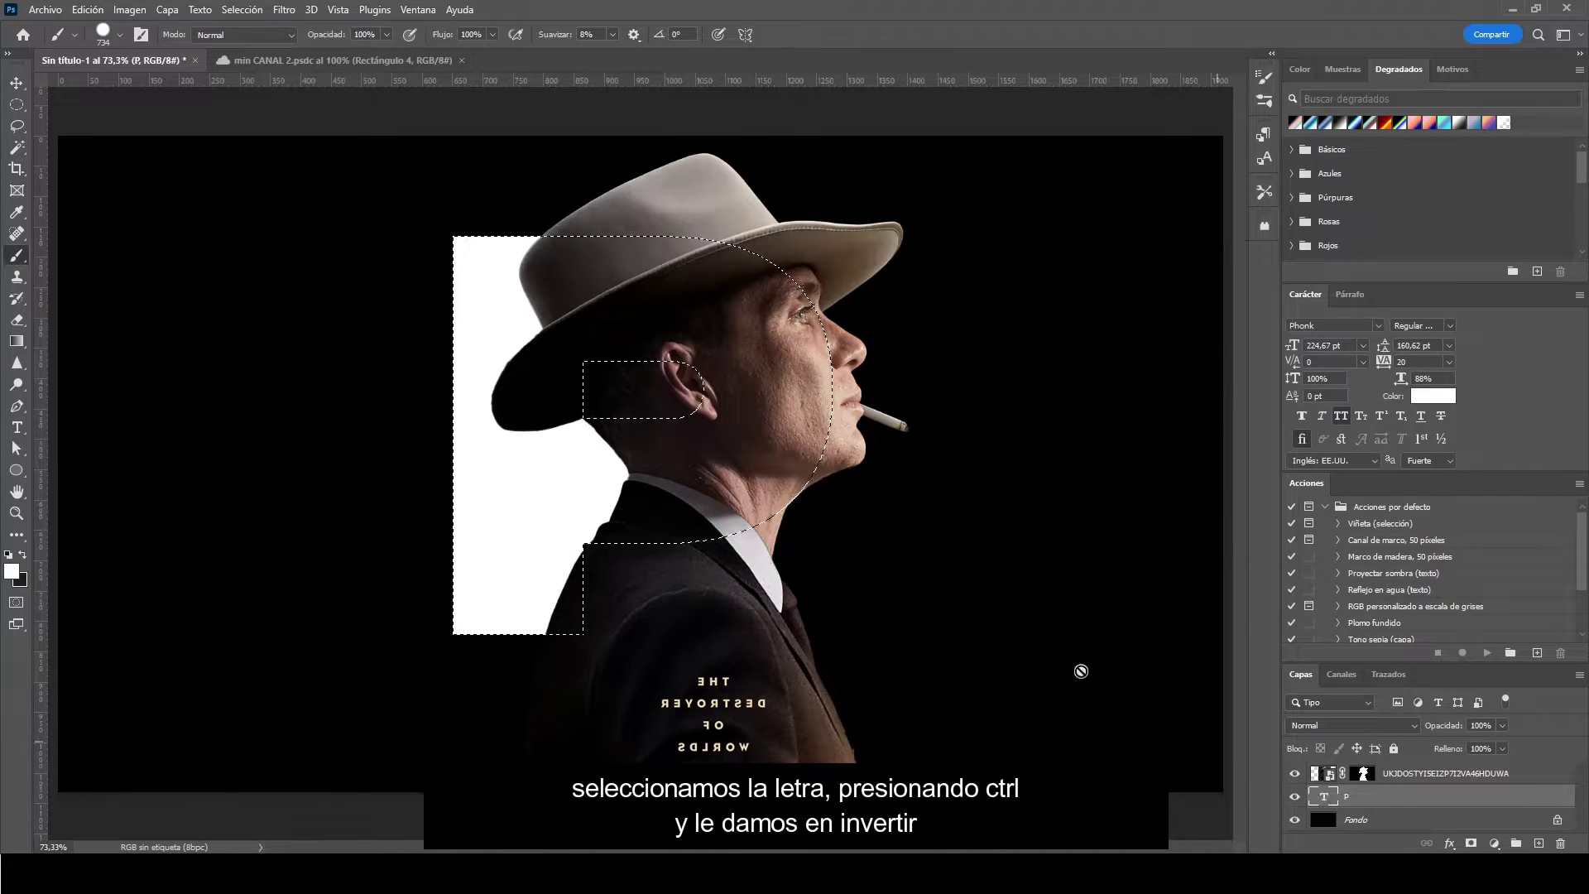
{"action": "left_click", "coordinate": [242, 10]}
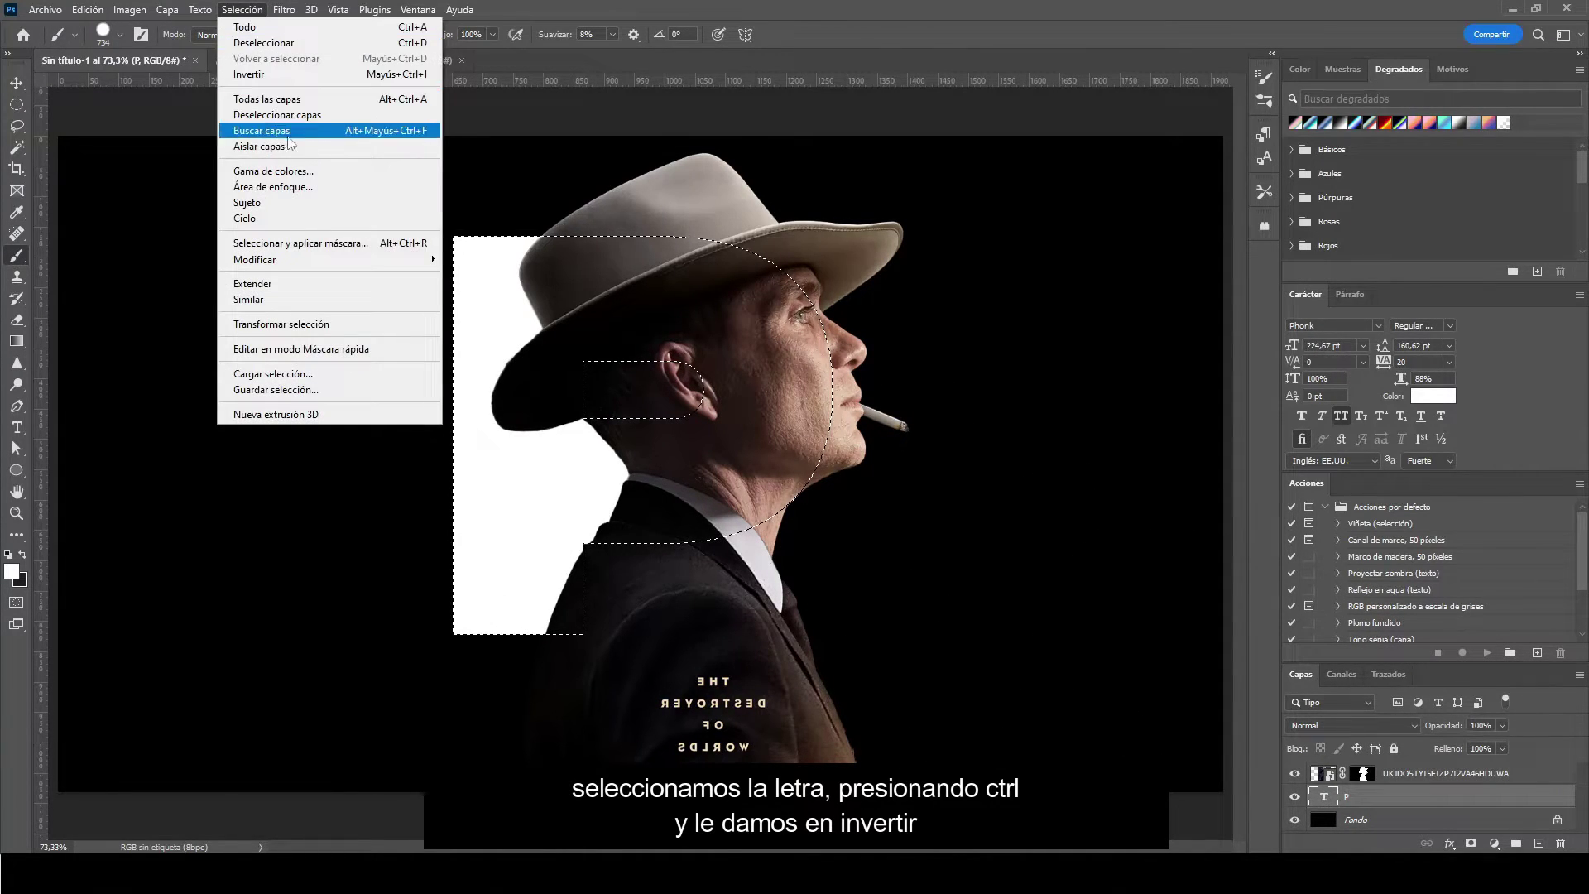
{"action": "left_click", "coordinate": [349, 76]}
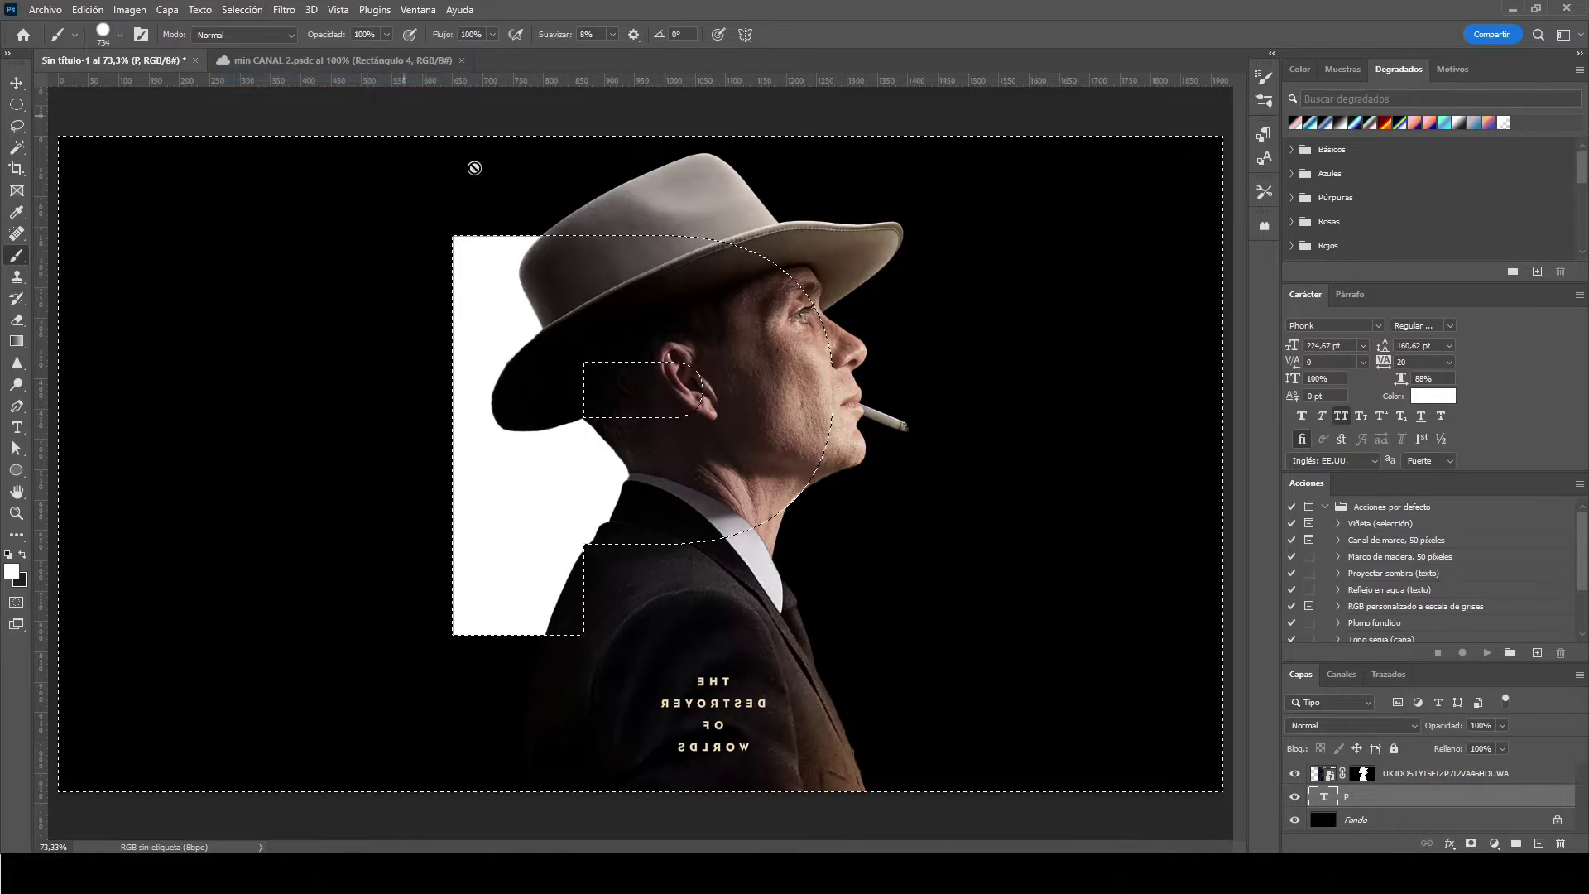
Paint black on the portrait mask with a 90 px brush to hide the collar and suit
{"action": "left_click", "coordinate": [1366, 774]}
{"action": "key", "text": "x"}
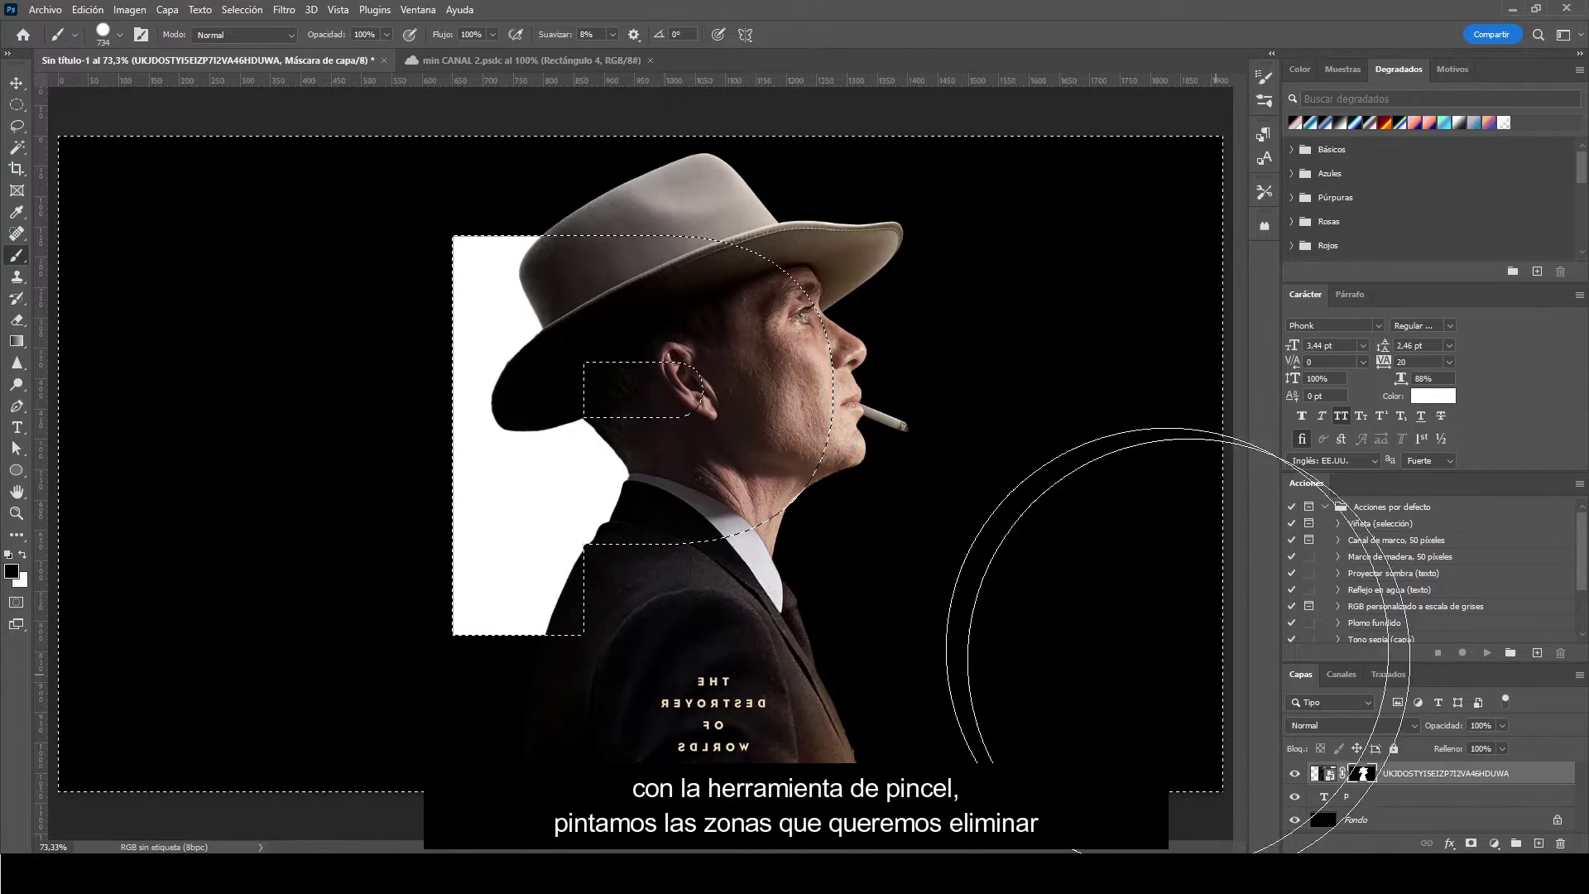
{"action": "right_click", "coordinate": [958, 556]}
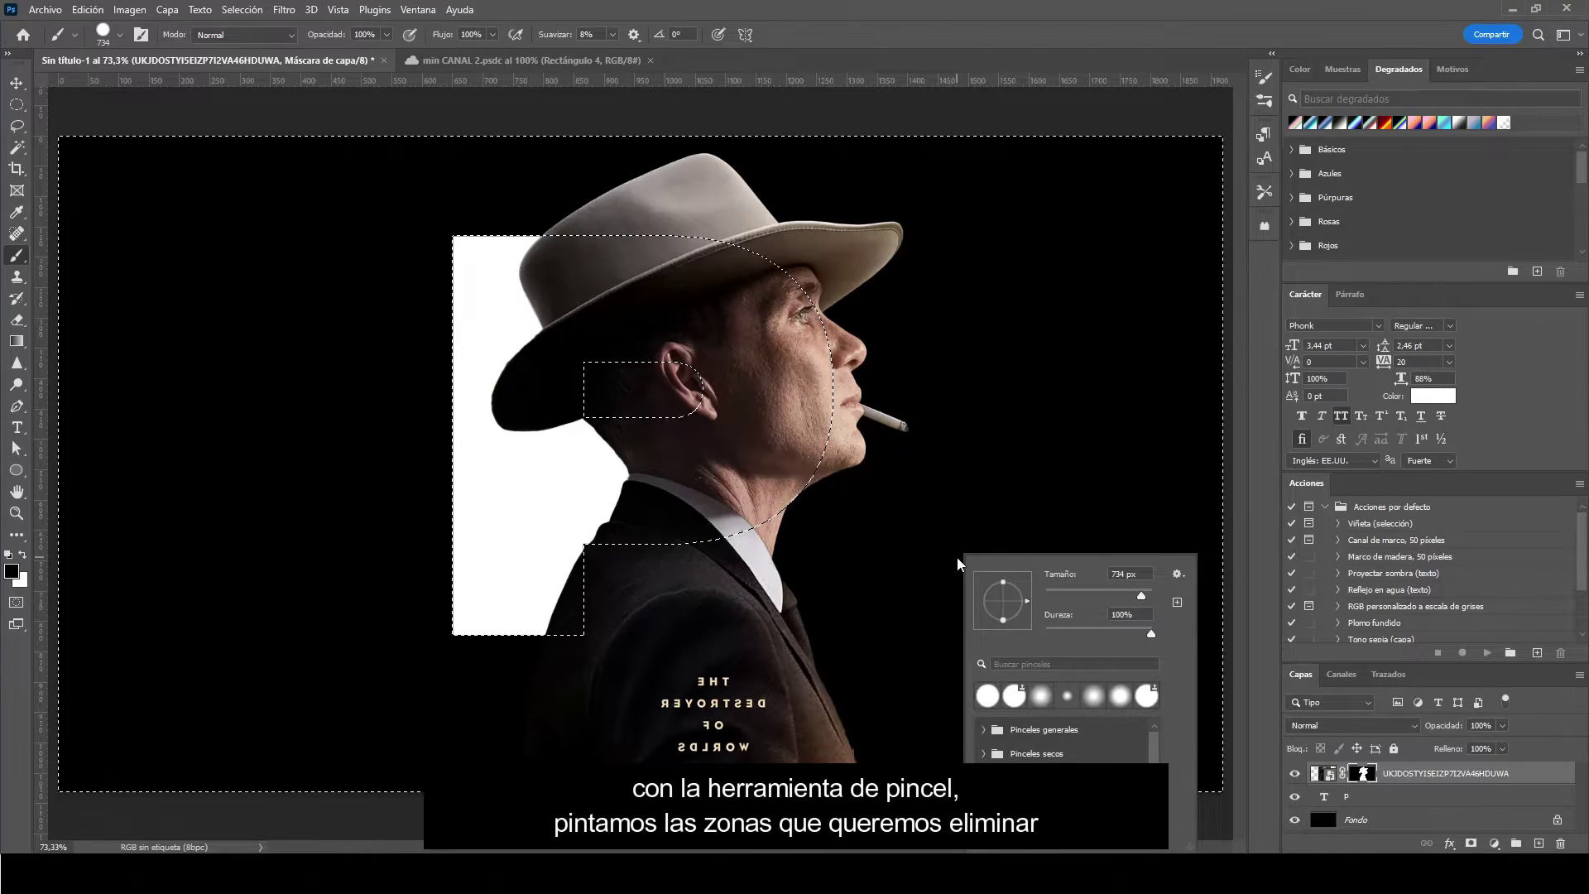
{"action": "left_click", "coordinate": [1092, 589]}
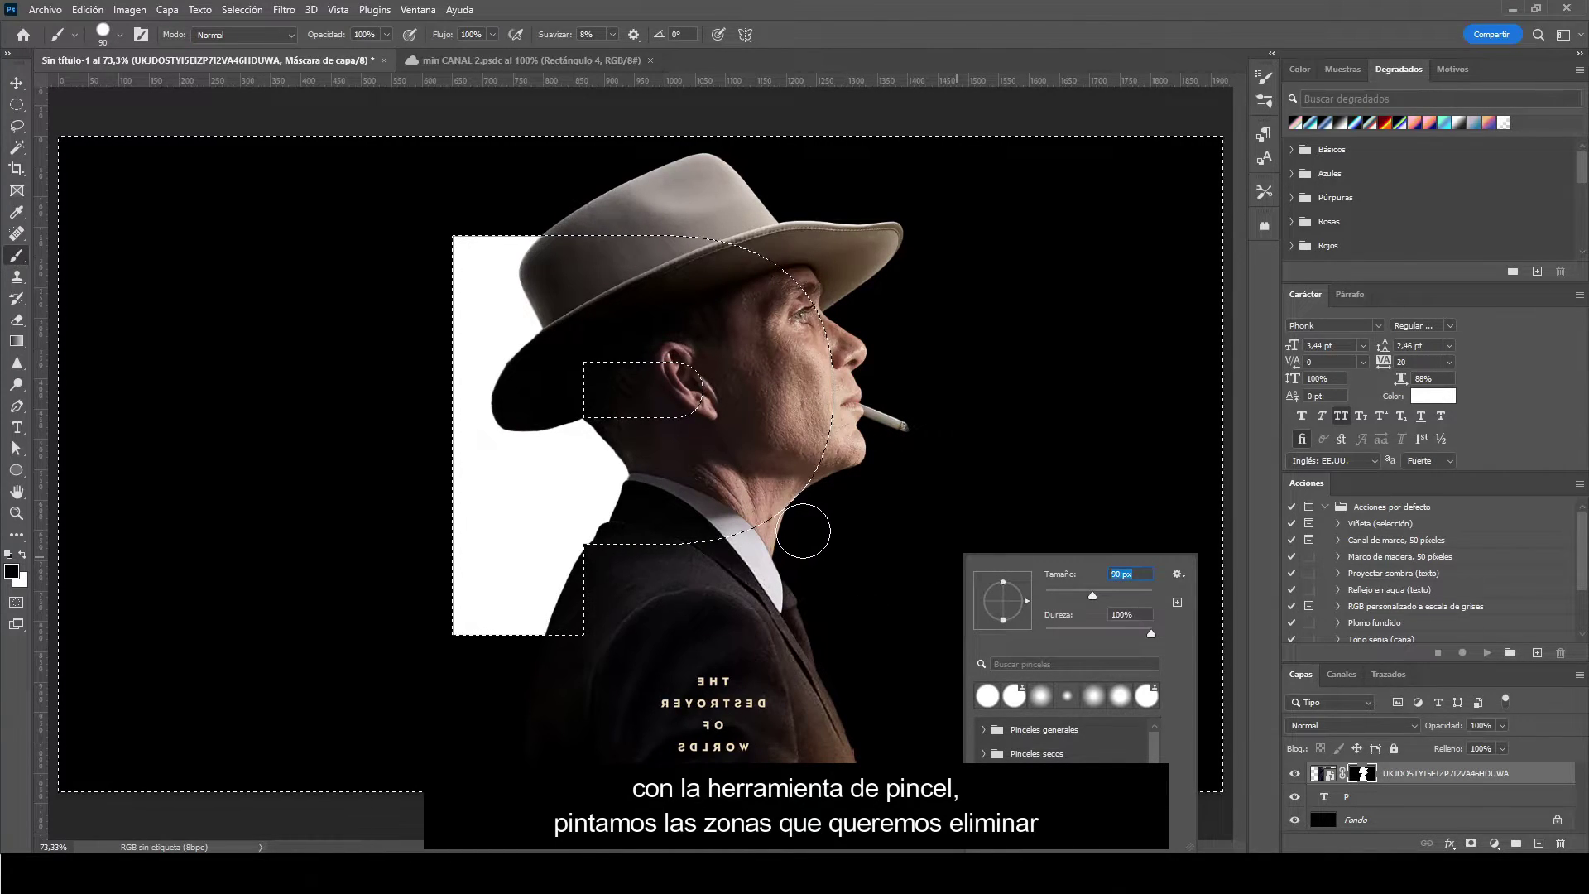
{"action": "mouse_move", "coordinate": [796, 536]}
{"action": "left_mouse_down"}
{"action": "mouse_move", "coordinate": [706, 564]}
{"action": "mouse_move", "coordinate": [610, 549]}
{"action": "mouse_move", "coordinate": [816, 603]}
{"action": "mouse_move", "coordinate": [823, 642]}
{"action": "mouse_move", "coordinate": [500, 671]}
{"action": "mouse_move", "coordinate": [898, 695]}
{"action": "mouse_move", "coordinate": [455, 723]}
{"action": "mouse_move", "coordinate": [830, 752]}
{"action": "mouse_move", "coordinate": [518, 756]}
{"action": "mouse_move", "coordinate": [907, 785]}
{"action": "left_mouse_up"}
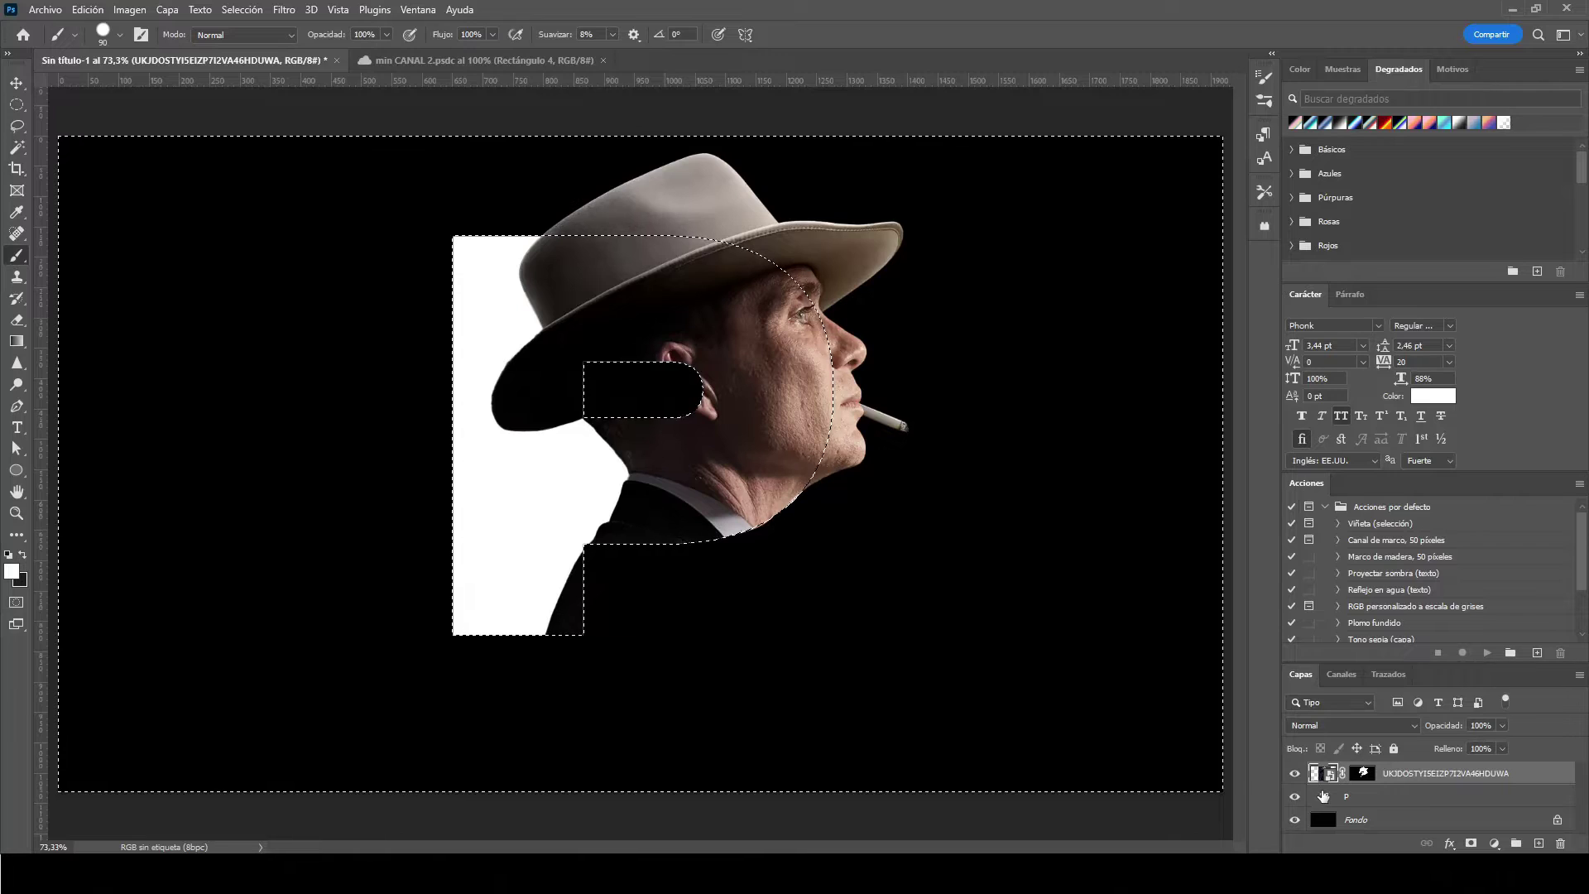
Reload the letter P selection and invert it back to just the P
{"action": "left_click", "coordinate": [1320, 794]}
{"action": "left_click", "coordinate": [241, 9]}
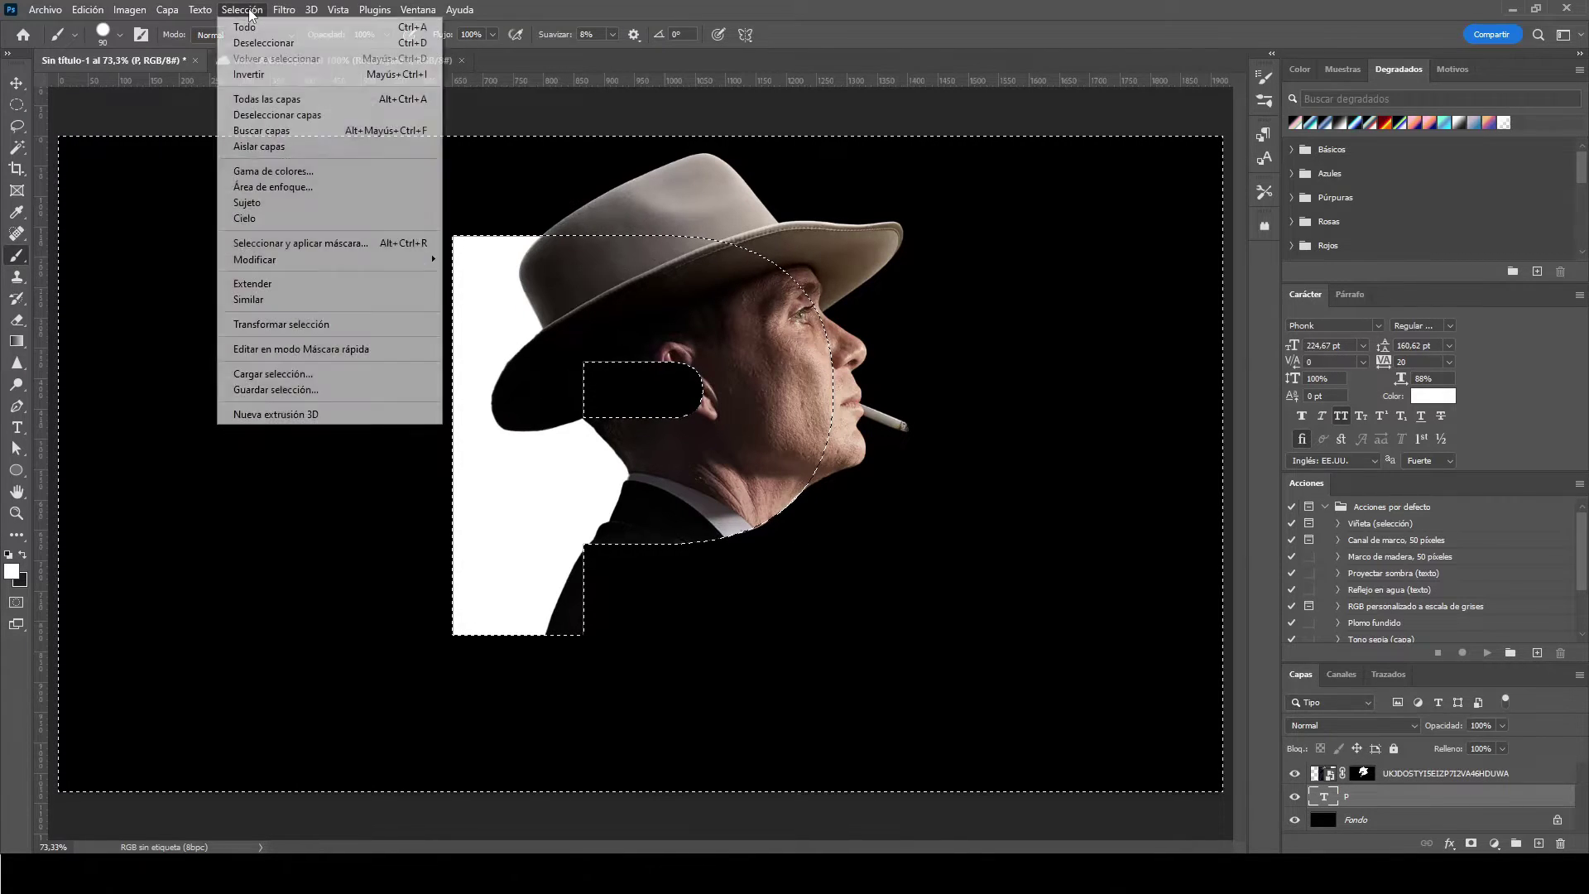
{"action": "left_click", "coordinate": [276, 76]}
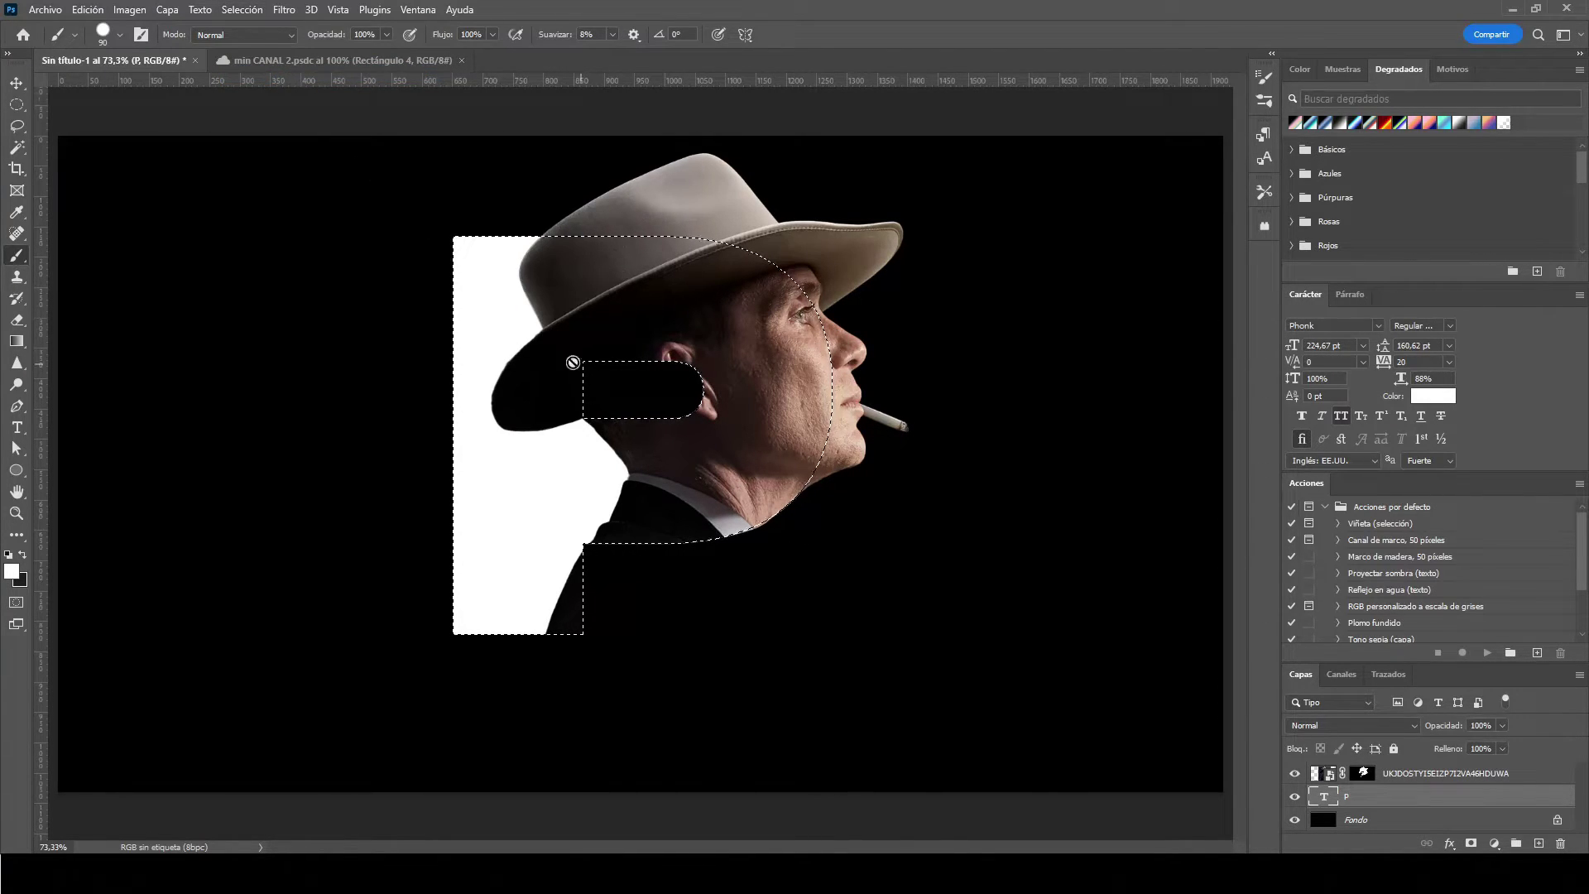
Paint white on the portrait mask inside the P to reveal the starry background
{"action": "left_click", "coordinate": [1363, 773]}
{"action": "key", "text": "x"}
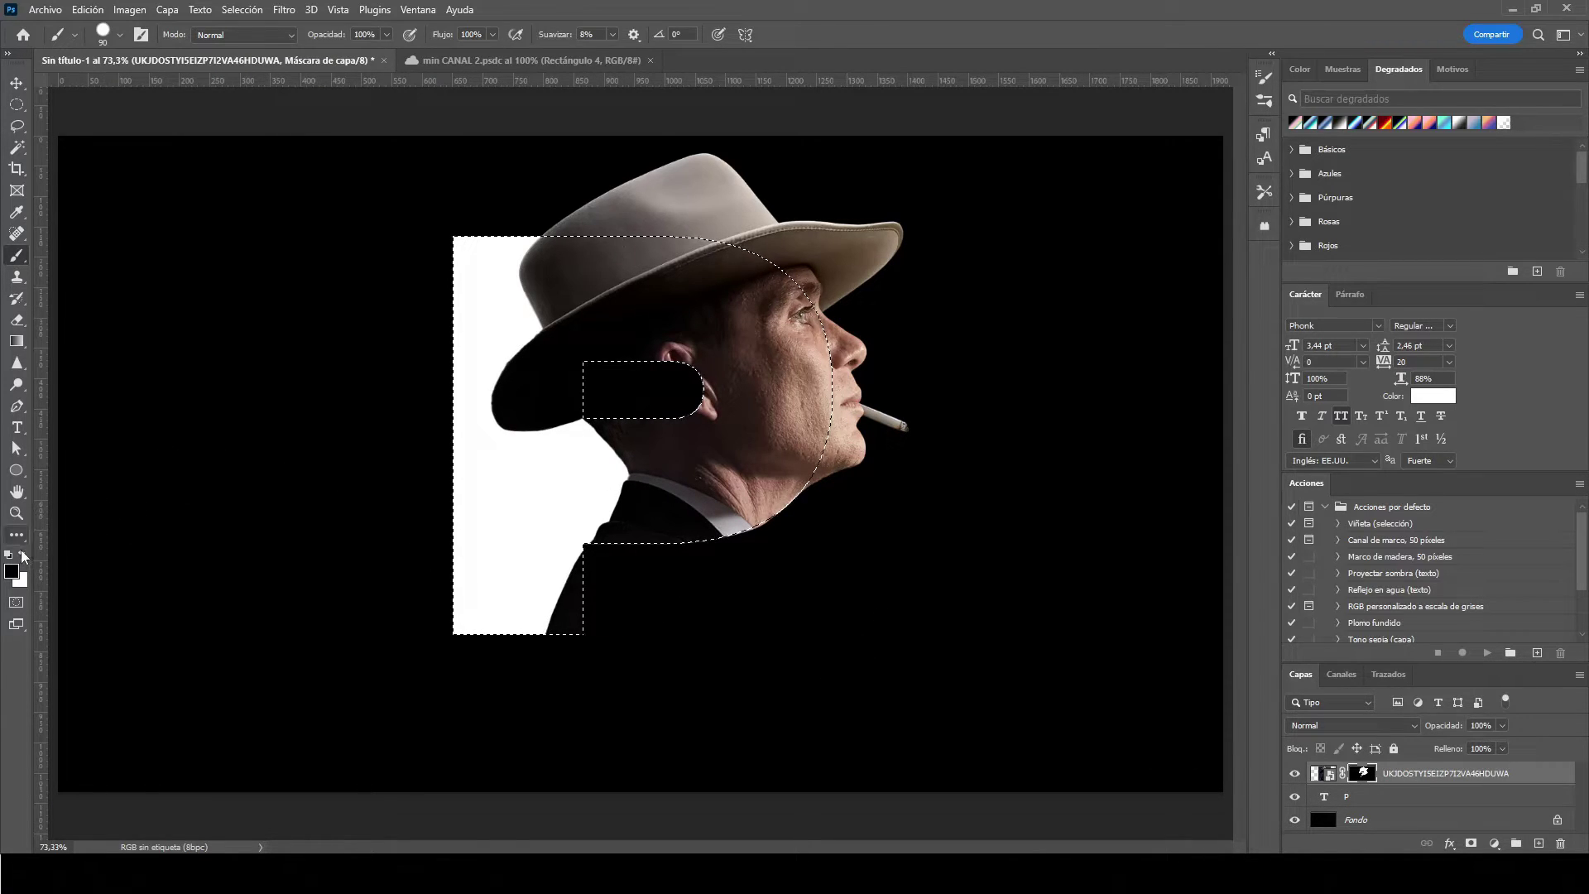
{"action": "key", "text": "x"}
{"action": "mouse_move", "coordinate": [442, 247]}
{"action": "left_mouse_down"}
{"action": "mouse_move", "coordinate": [557, 248]}
{"action": "mouse_move", "coordinate": [451, 286]}
{"action": "mouse_move", "coordinate": [408, 330]}
{"action": "mouse_move", "coordinate": [497, 367]}
{"action": "mouse_move", "coordinate": [522, 398]}
{"action": "mouse_move", "coordinate": [464, 450]}
{"action": "mouse_move", "coordinate": [649, 439]}
{"action": "mouse_move", "coordinate": [426, 495]}
{"action": "mouse_move", "coordinate": [444, 532]}
{"action": "mouse_move", "coordinate": [588, 579]}
{"action": "mouse_move", "coordinate": [588, 610]}
{"action": "mouse_move", "coordinate": [489, 632]}
{"action": "mouse_move", "coordinate": [550, 632]}
{"action": "left_mouse_up"}
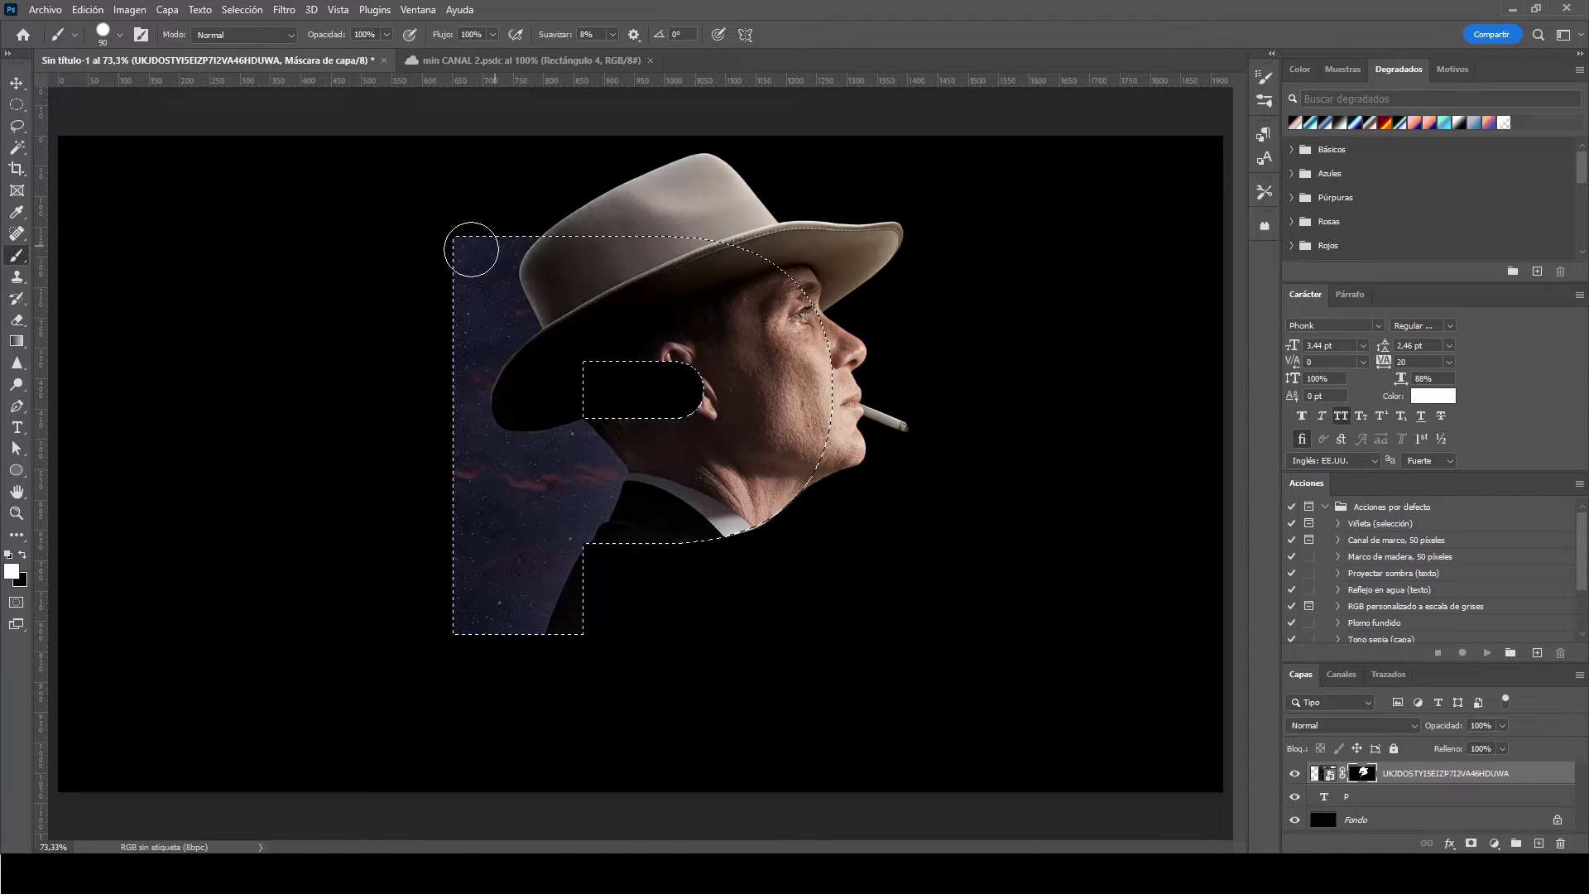
{"action": "left_click_drag", "start_coordinate": [471, 248], "coordinate": [480, 465]}
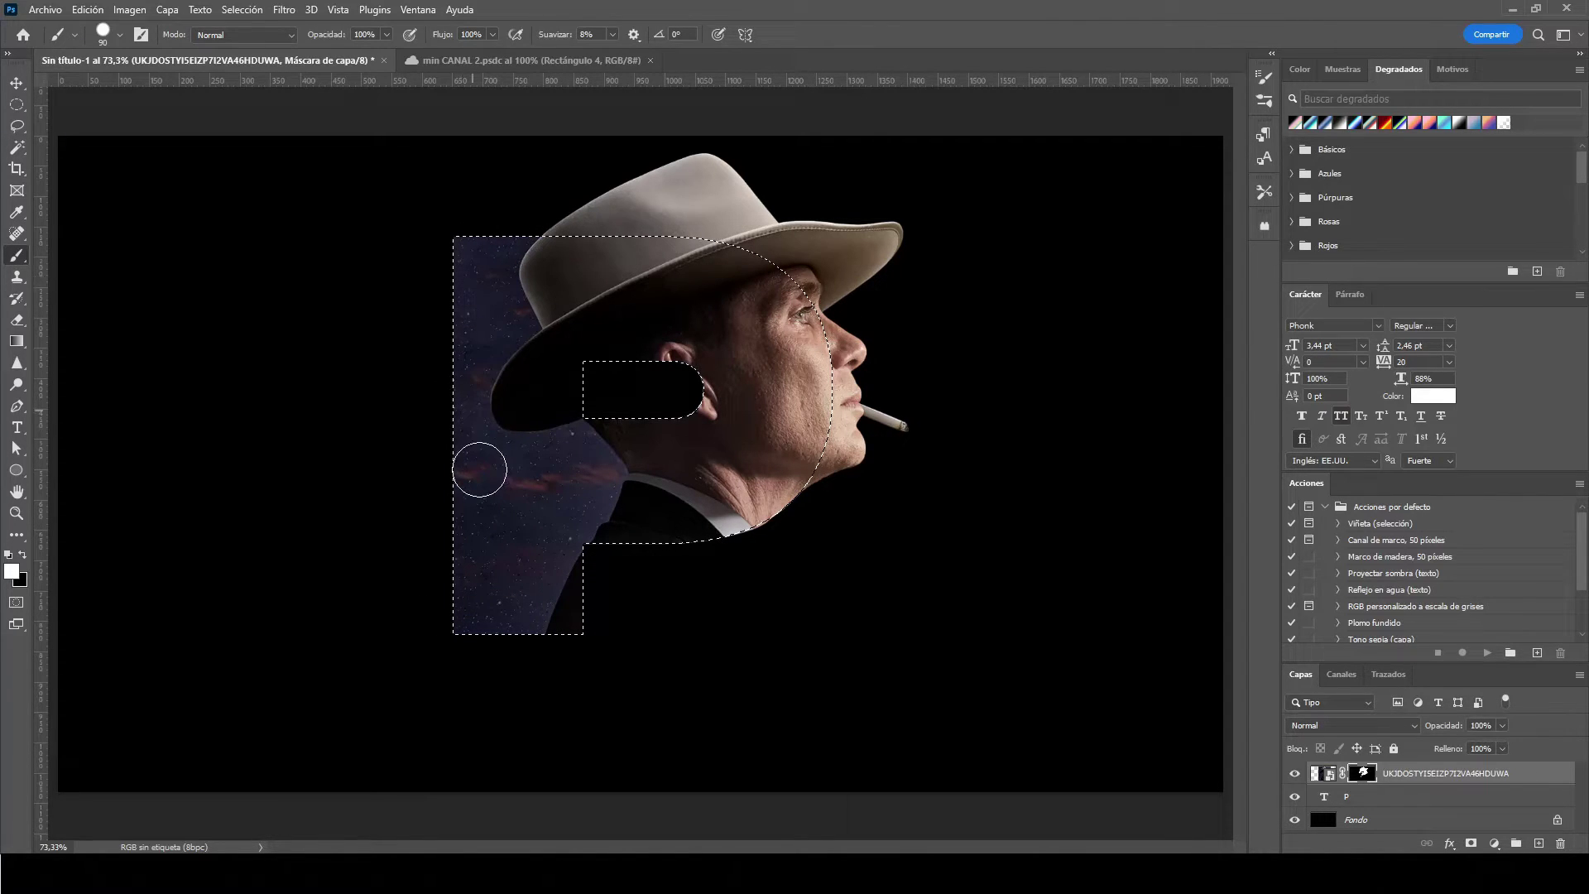
{"action": "left_click", "coordinate": [17, 83]}
{"action": "key", "text": "ctrl+d"}
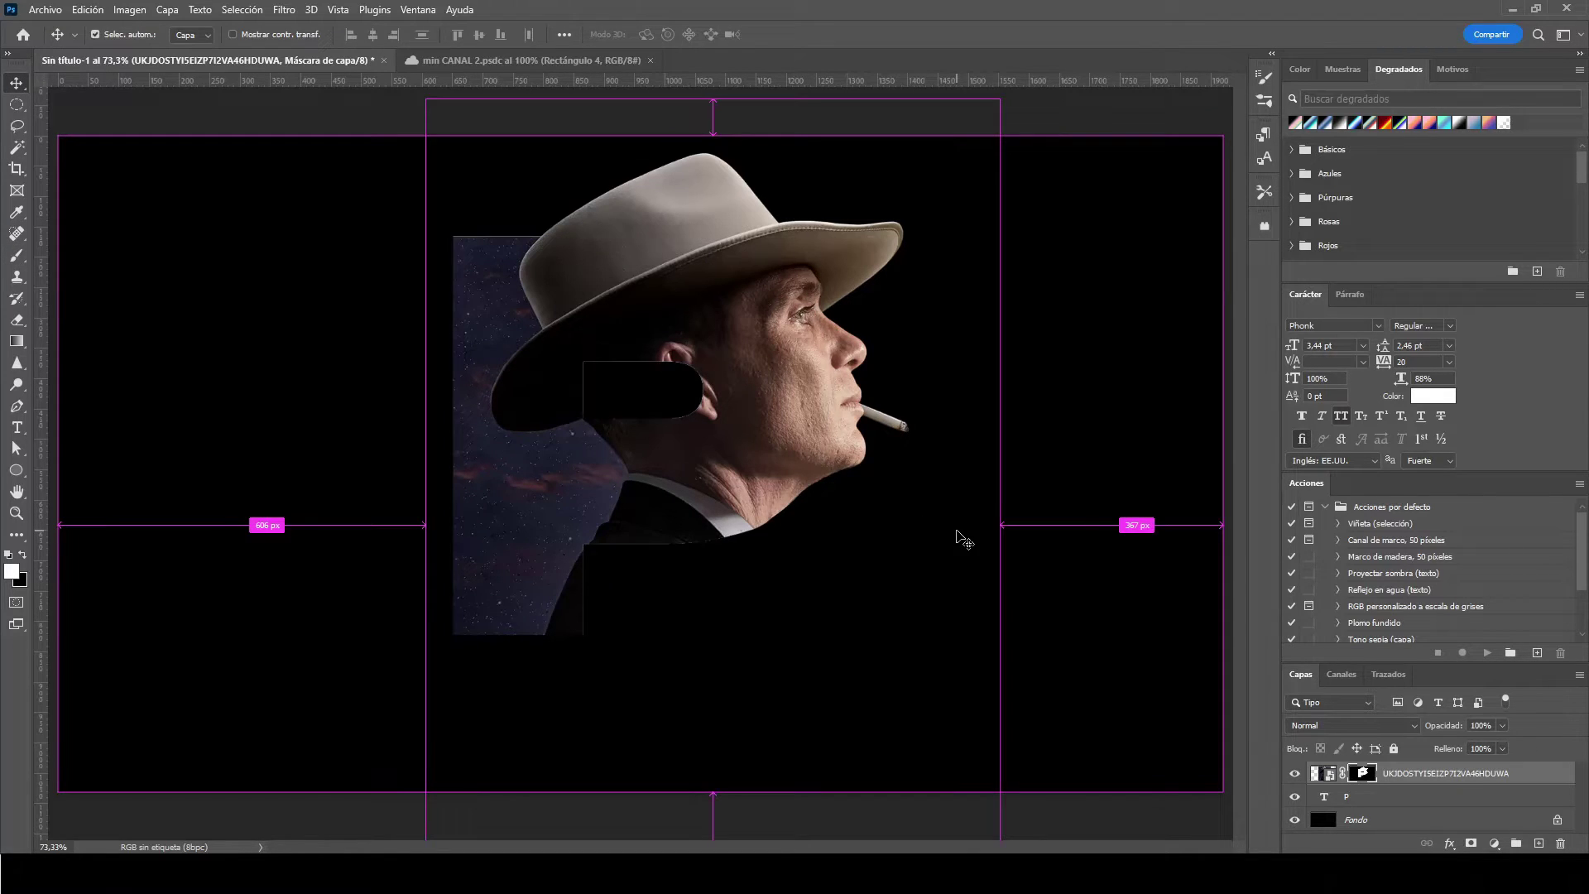
{"action": "scroll", "coordinate": [990, 539], "scroll_direction": "down", "scroll_amount": 1}
{"action": "scroll", "coordinate": [985, 537], "scroll_direction": "down", "scroll_amount": 1}
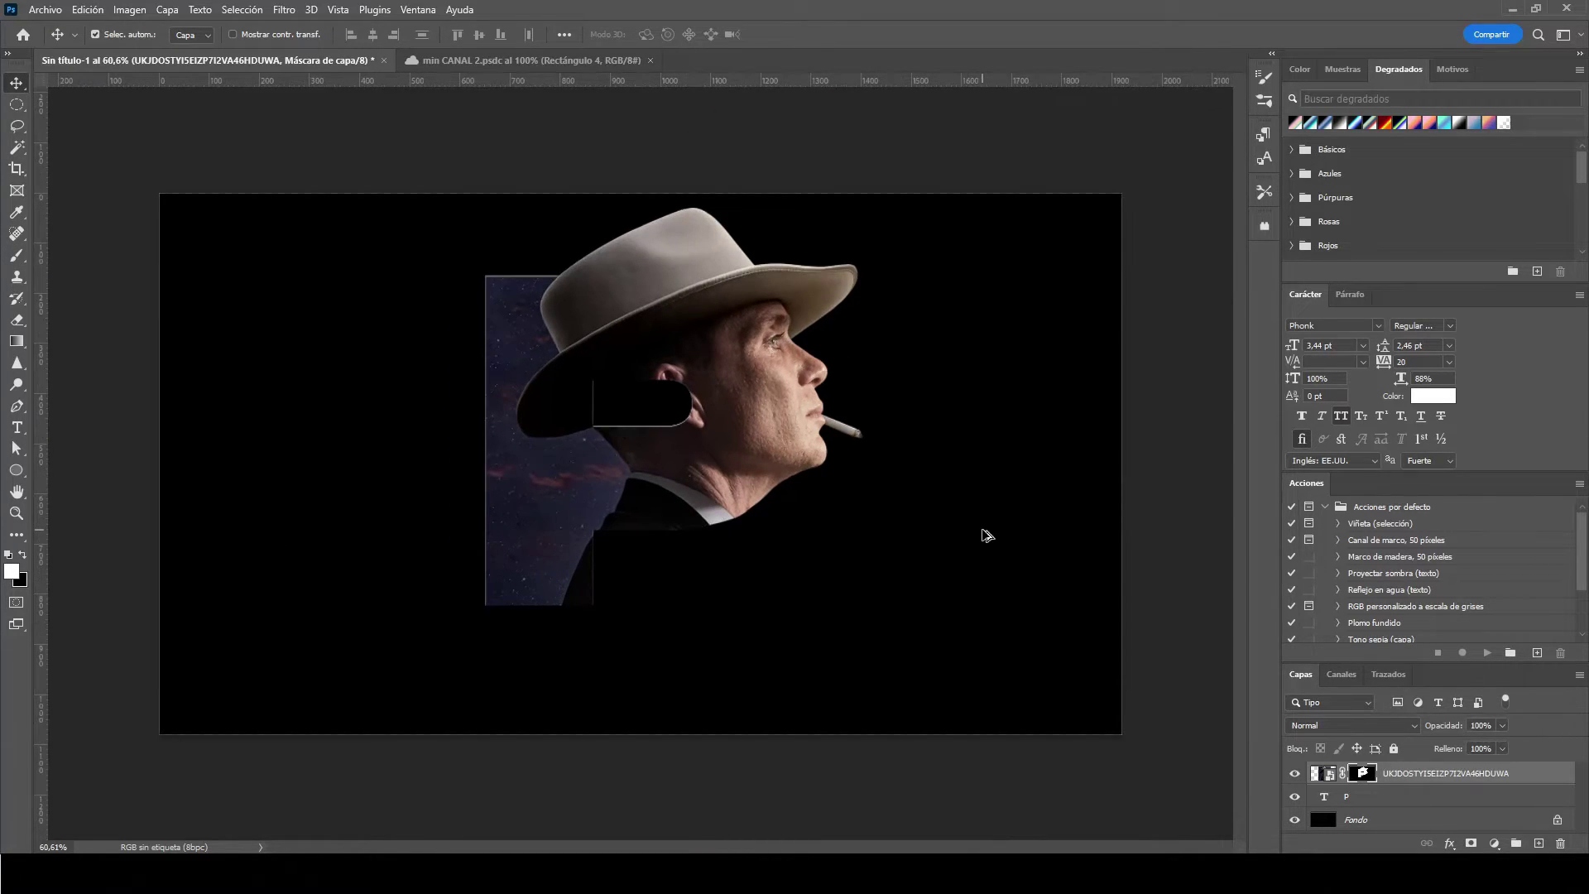
{"action": "scroll", "coordinate": [637, 449], "scroll_direction": "up", "scroll_amount": 1}
{"action": "scroll", "coordinate": [637, 414], "scroll_direction": "up", "scroll_amount": 1}
{"action": "scroll", "coordinate": [638, 394], "scroll_direction": "up", "scroll_amount": 1}
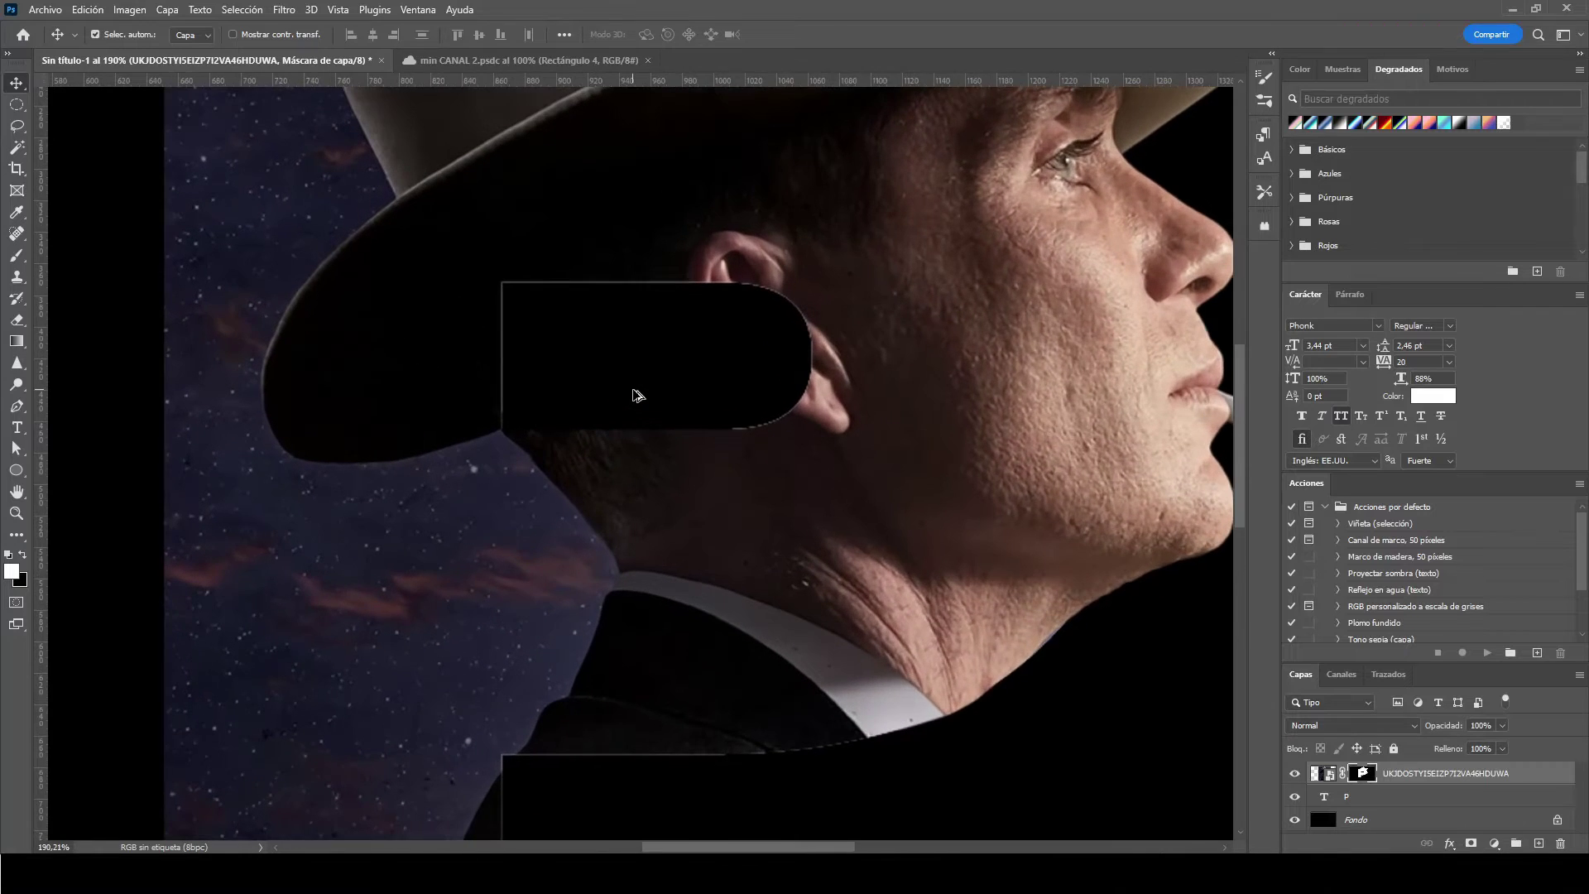
{"action": "scroll", "coordinate": [637, 395], "scroll_direction": "down", "scroll_amount": 2}
{"action": "scroll", "coordinate": [684, 436], "scroll_direction": "down", "scroll_amount": 1}
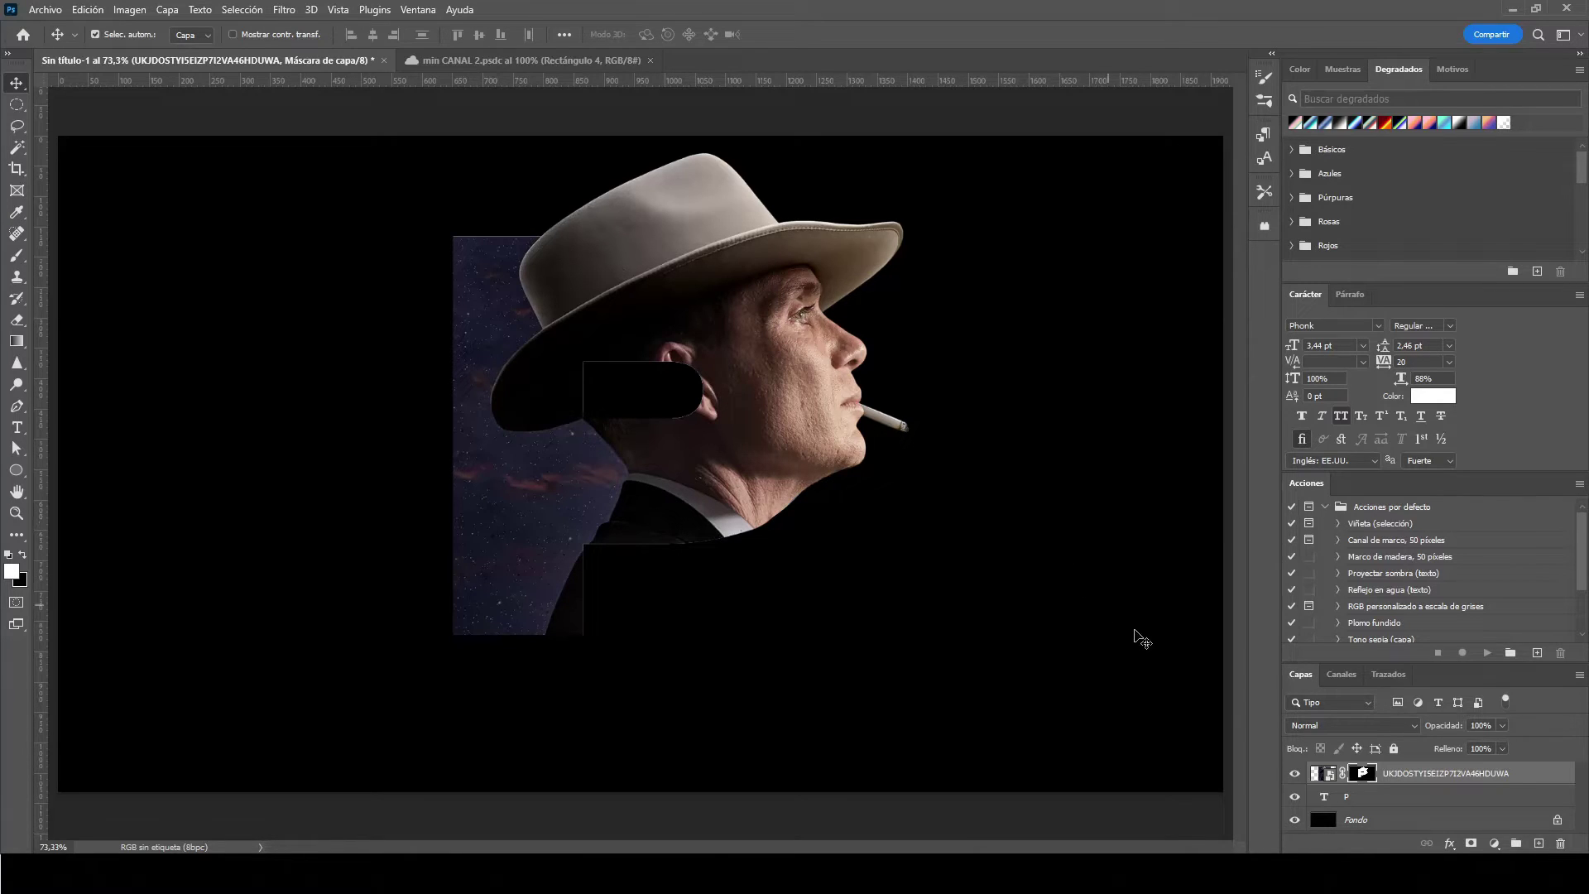
{"action": "left_click", "coordinate": [1397, 797]}
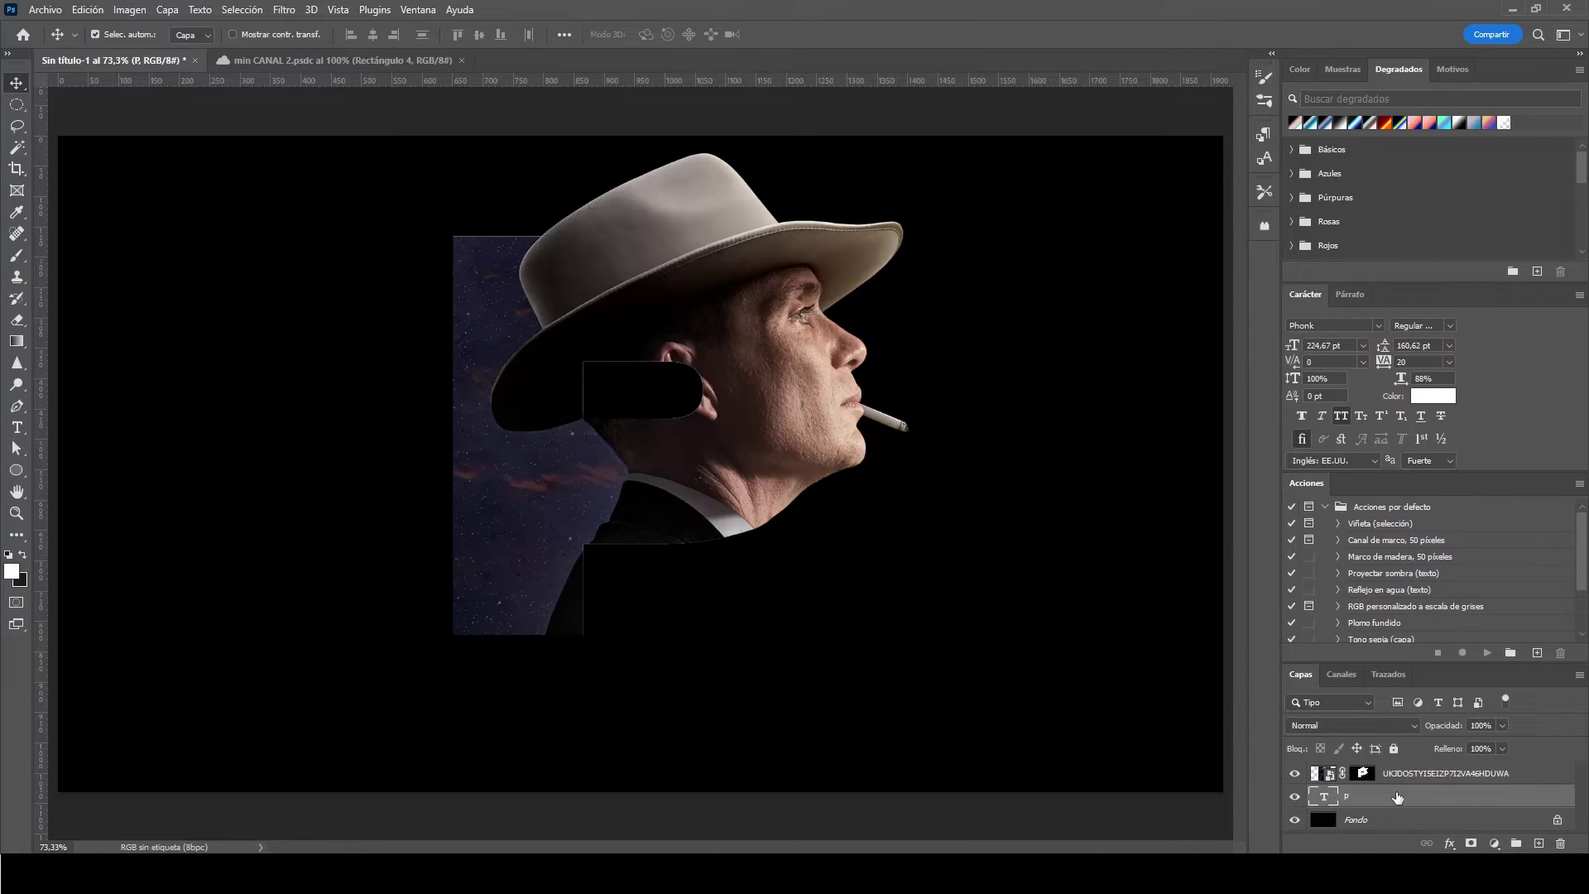
Add a near-white f6f6f6 Stroke layer effect outlining the letter P
{"action": "left_click", "coordinate": [1450, 844]}
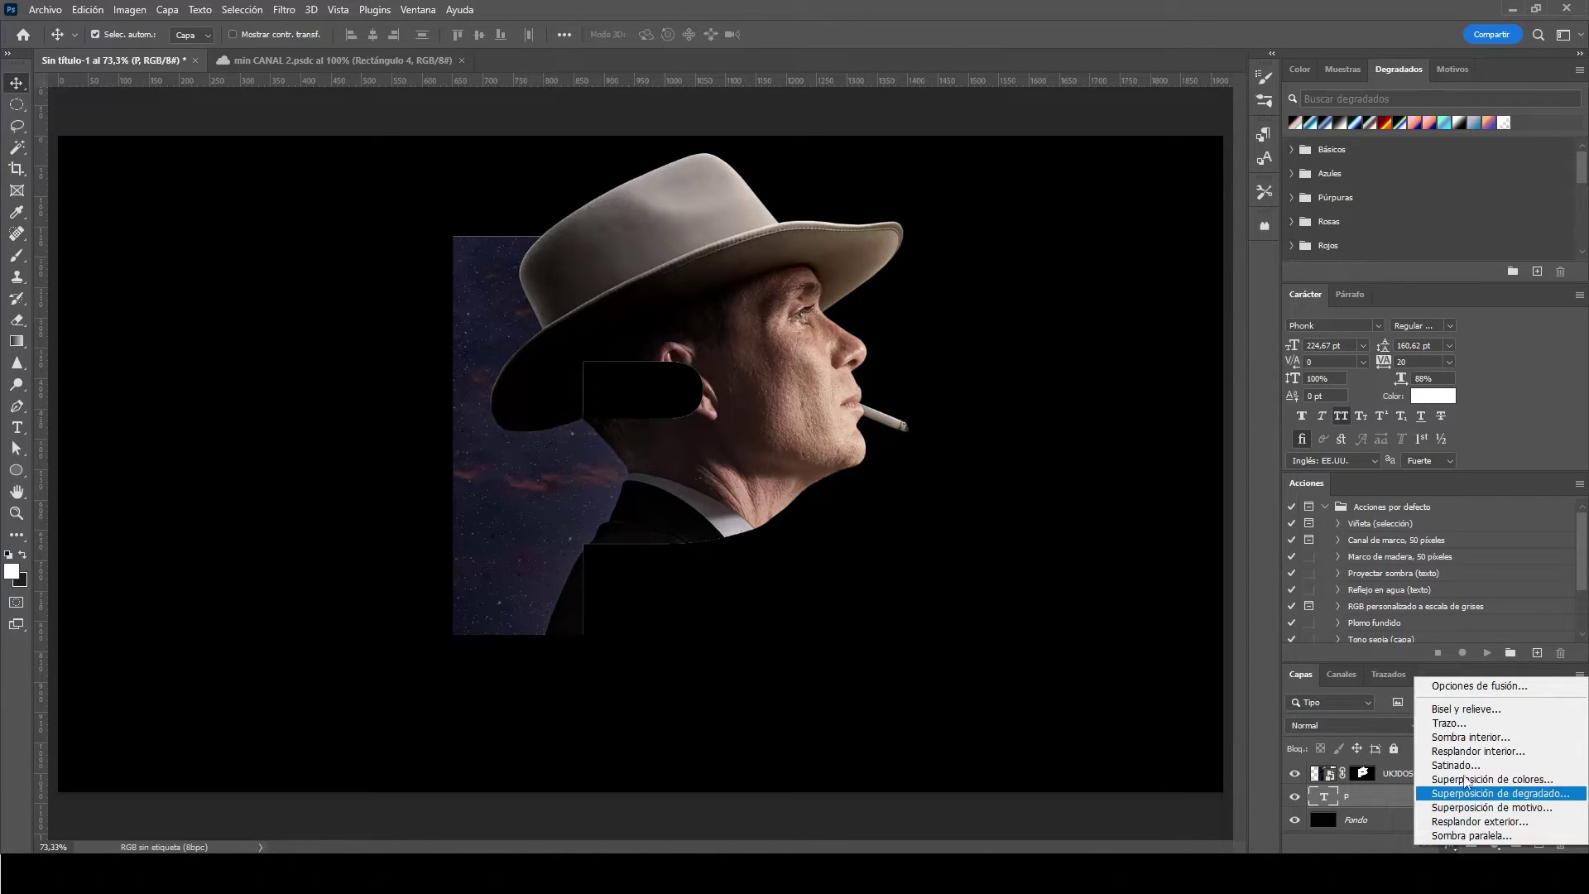
{"action": "left_click", "coordinate": [1517, 723]}
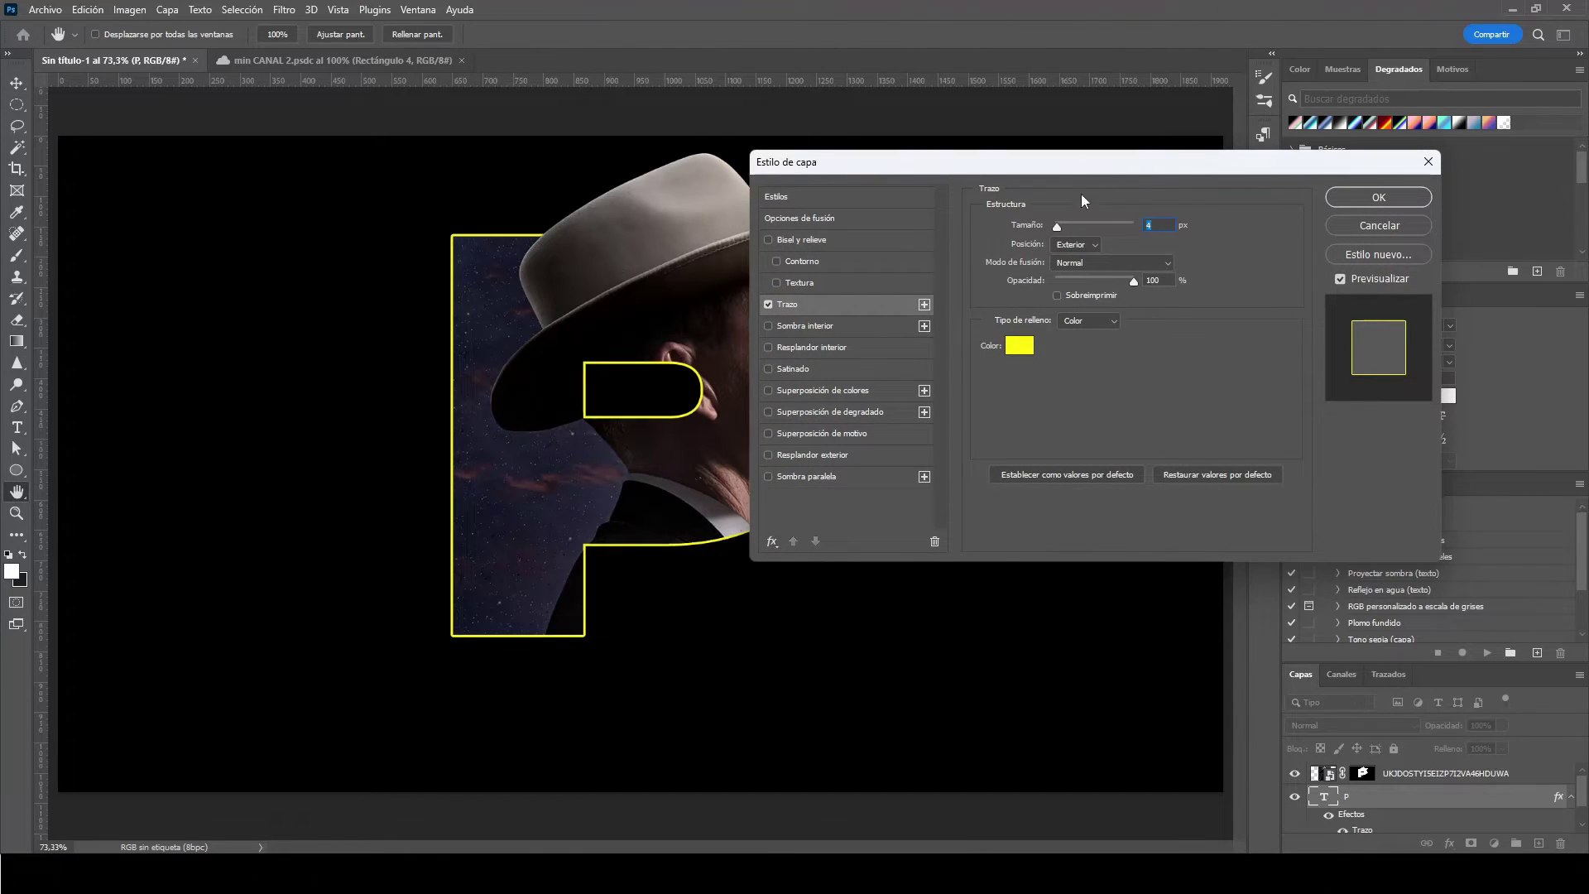
{"action": "left_click_drag", "start_coordinate": [1066, 168], "coordinate": [1297, 287]}
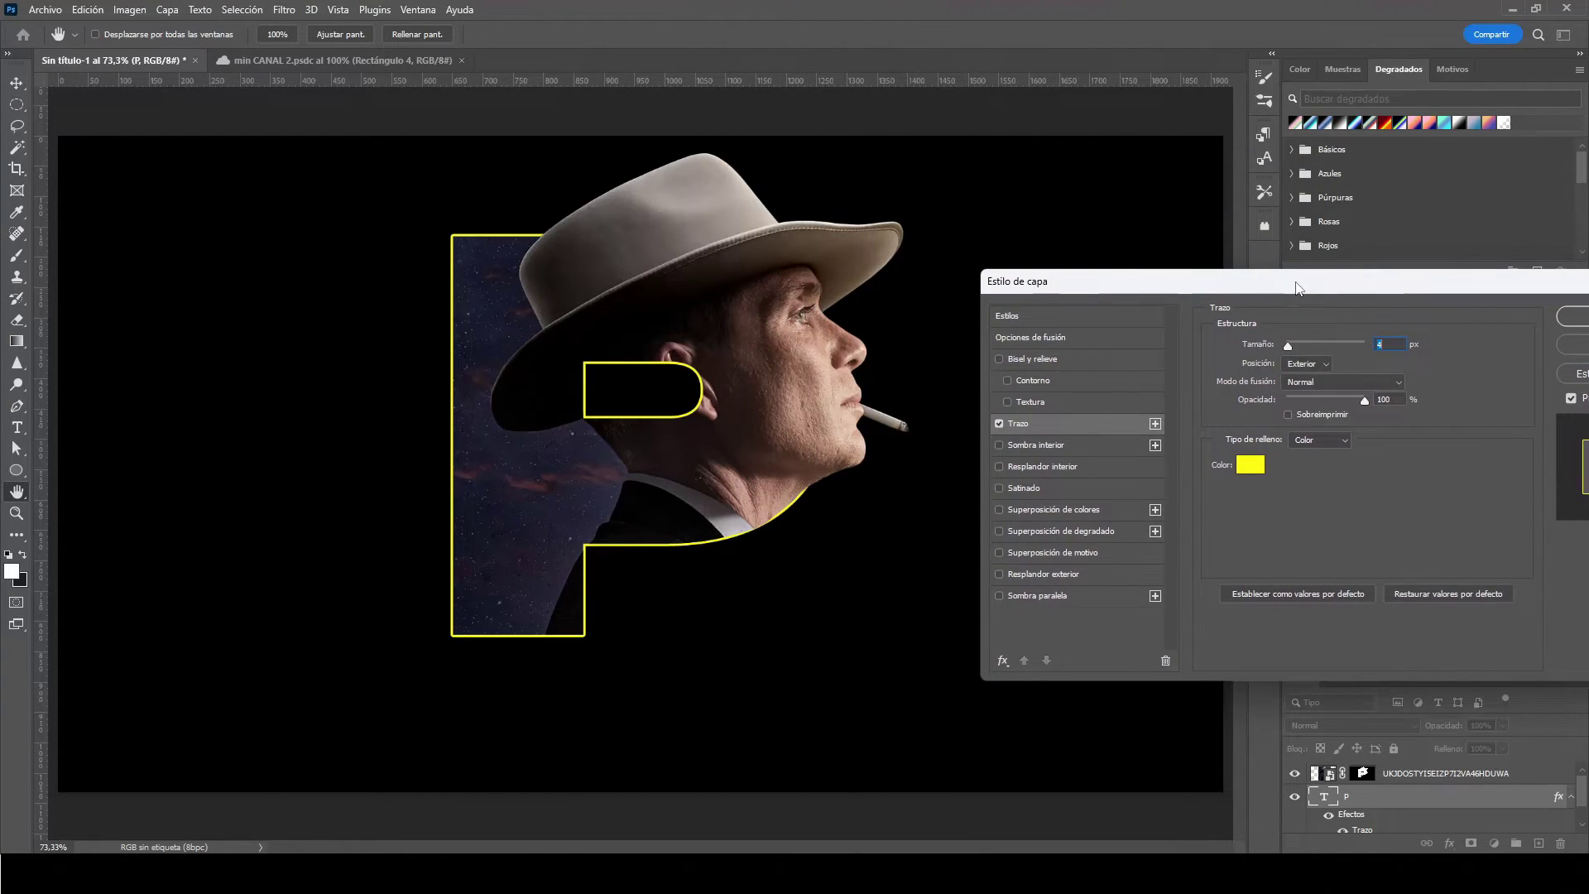
{"action": "left_click", "coordinate": [1249, 464]}
{"action": "left_click", "coordinate": [1067, 240]}
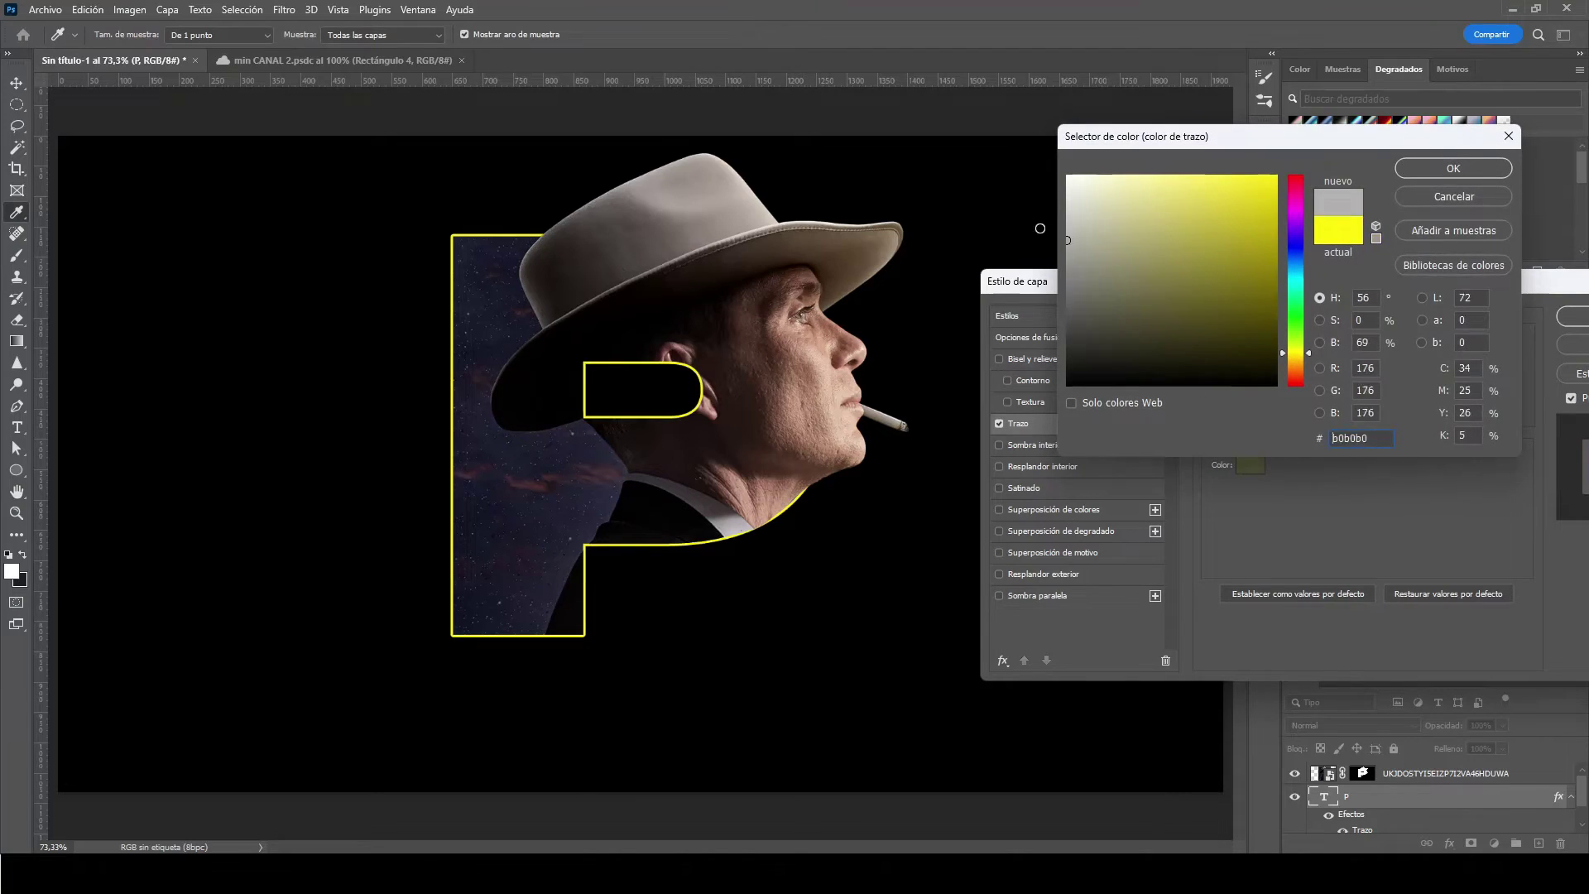
{"action": "left_click_drag", "start_coordinate": [1040, 229], "coordinate": [1008, 181]}
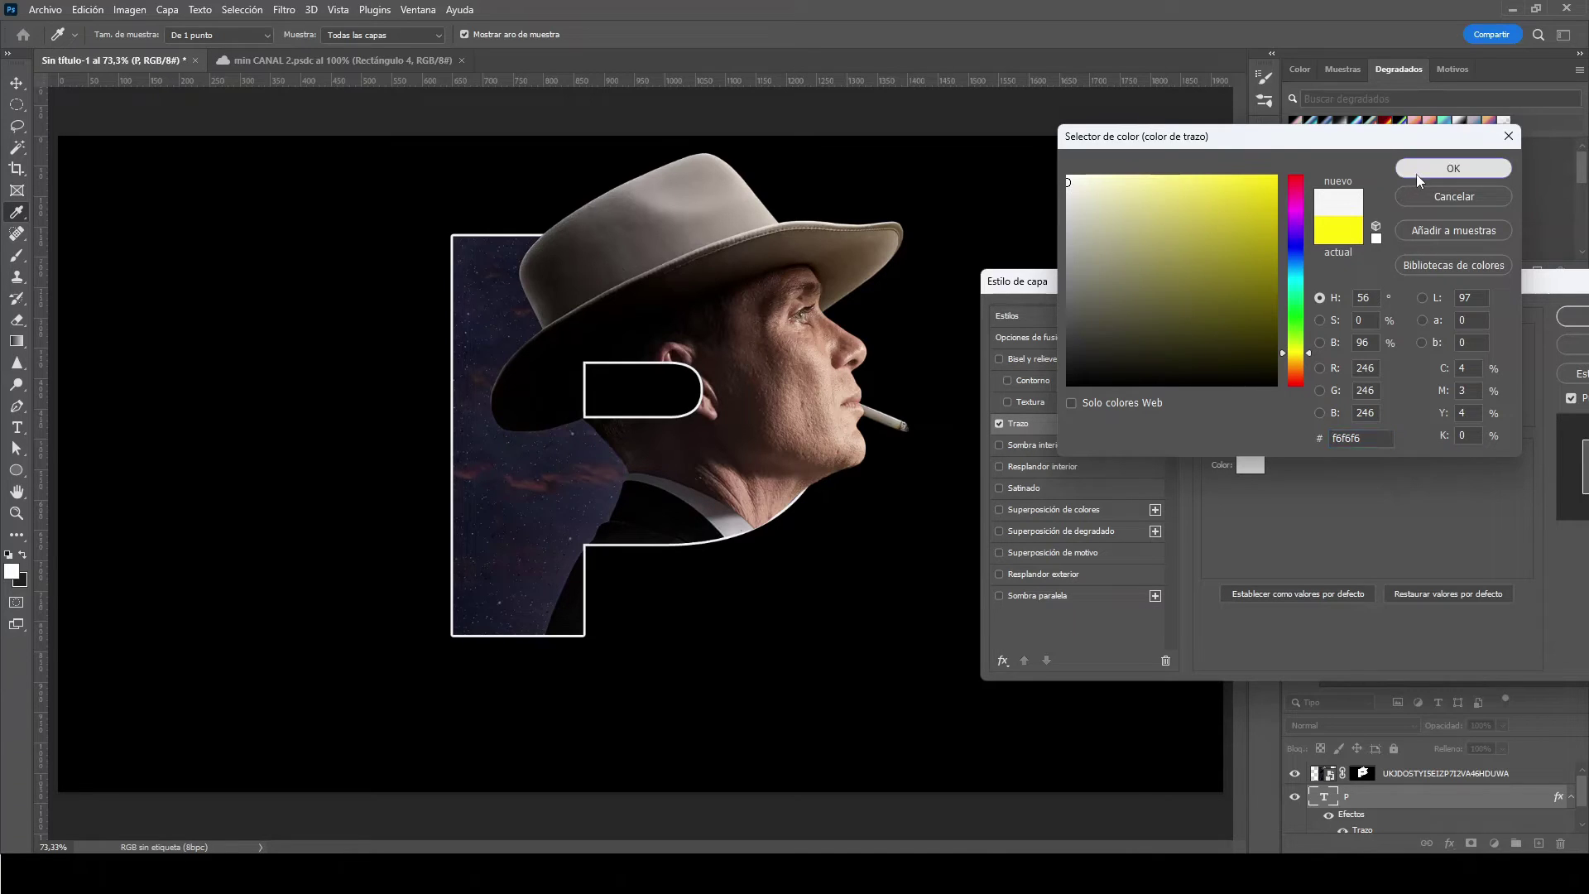
{"action": "left_click", "coordinate": [1450, 168]}
{"action": "left_click", "coordinate": [1571, 318]}
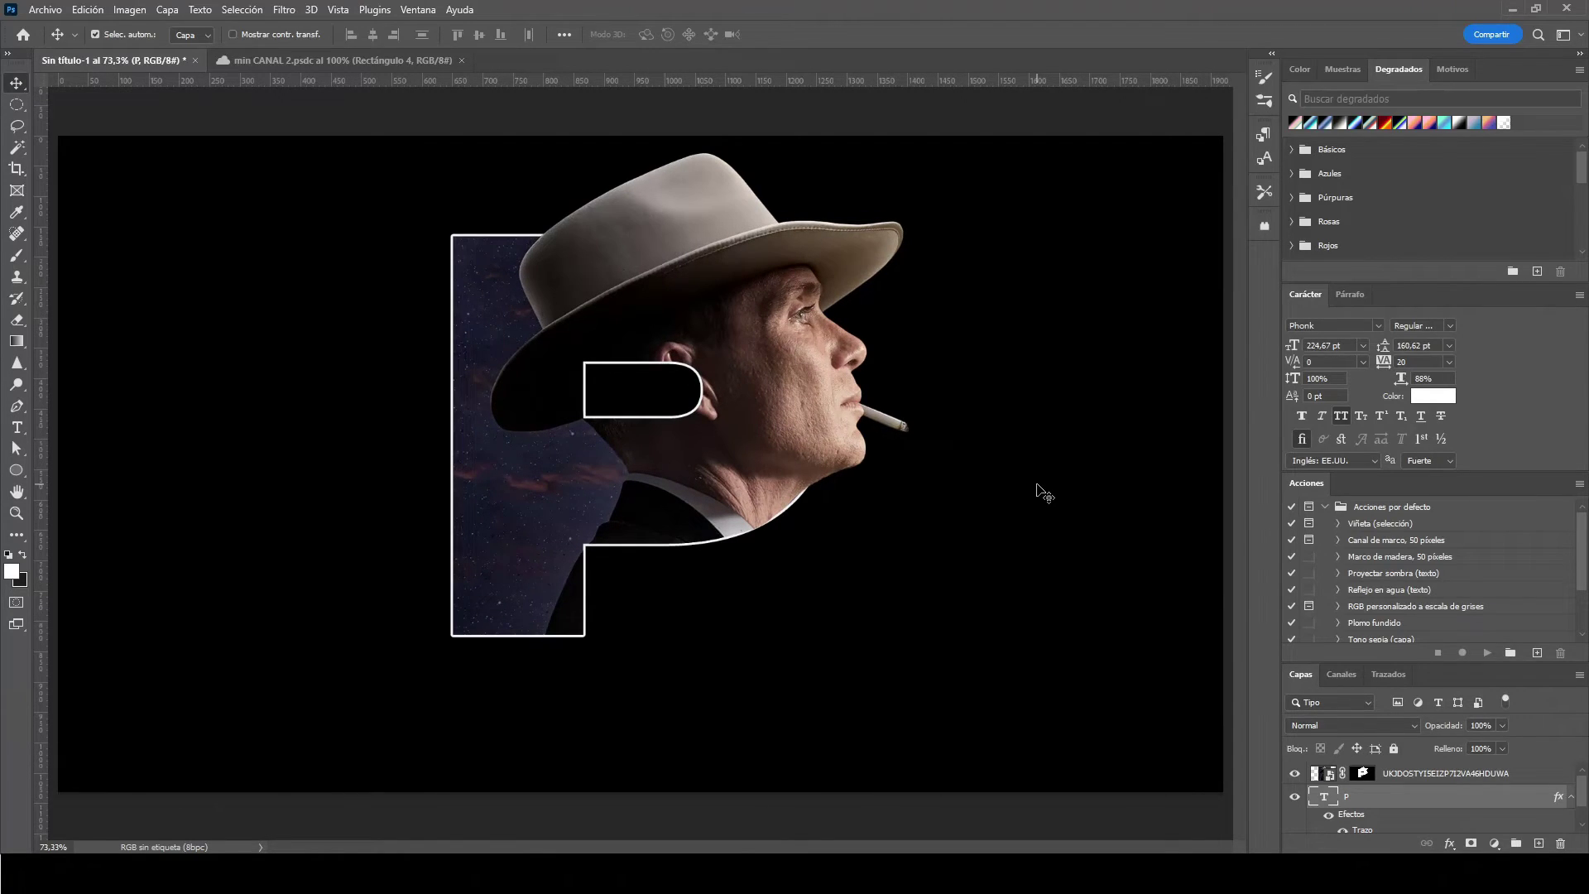
{"action": "left_click", "coordinate": [1296, 772]}
{"action": "left_click", "coordinate": [1296, 772]}
{"action": "left_click", "coordinate": [1296, 772]}
{"action": "left_click", "coordinate": [1296, 772]}
{"action": "left_click", "coordinate": [1296, 772]}
{"action": "left_click", "coordinate": [1296, 772]}
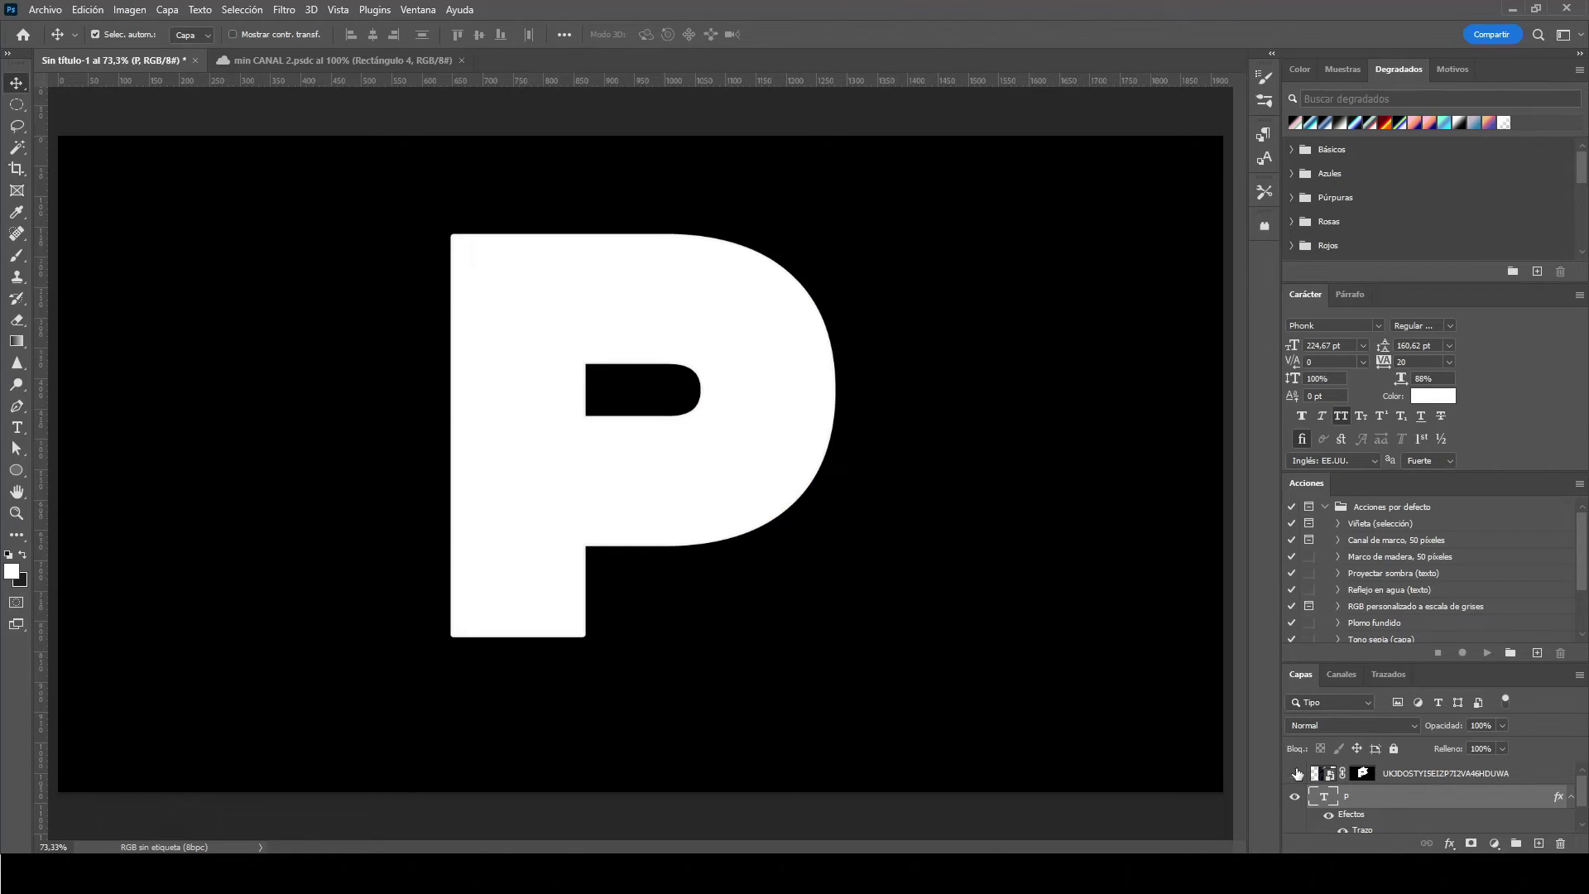
{"action": "left_click", "coordinate": [1296, 772]}
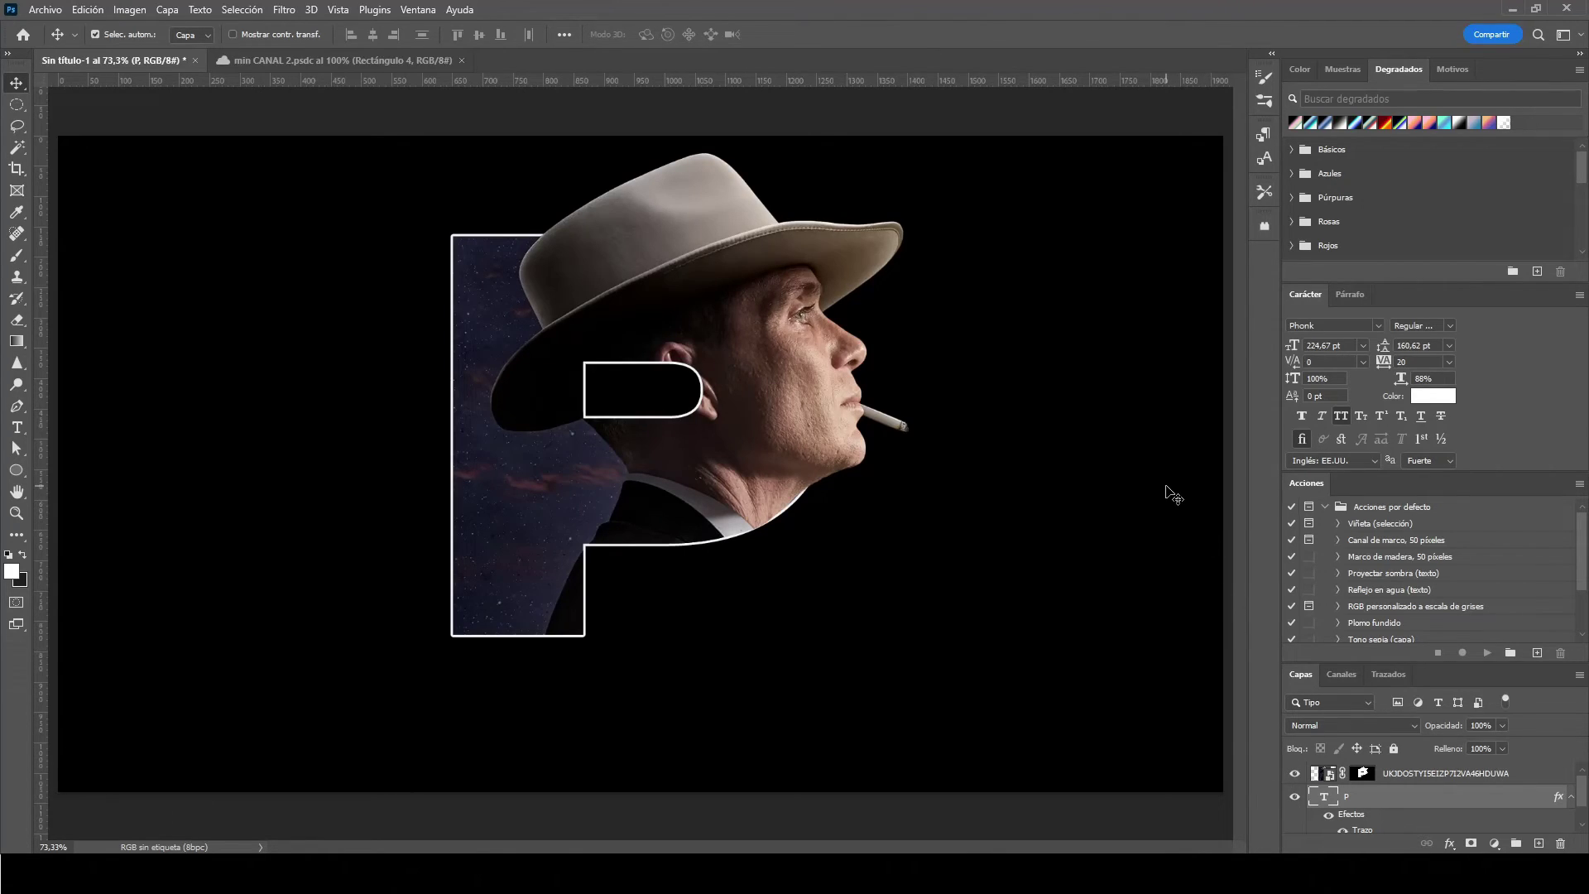